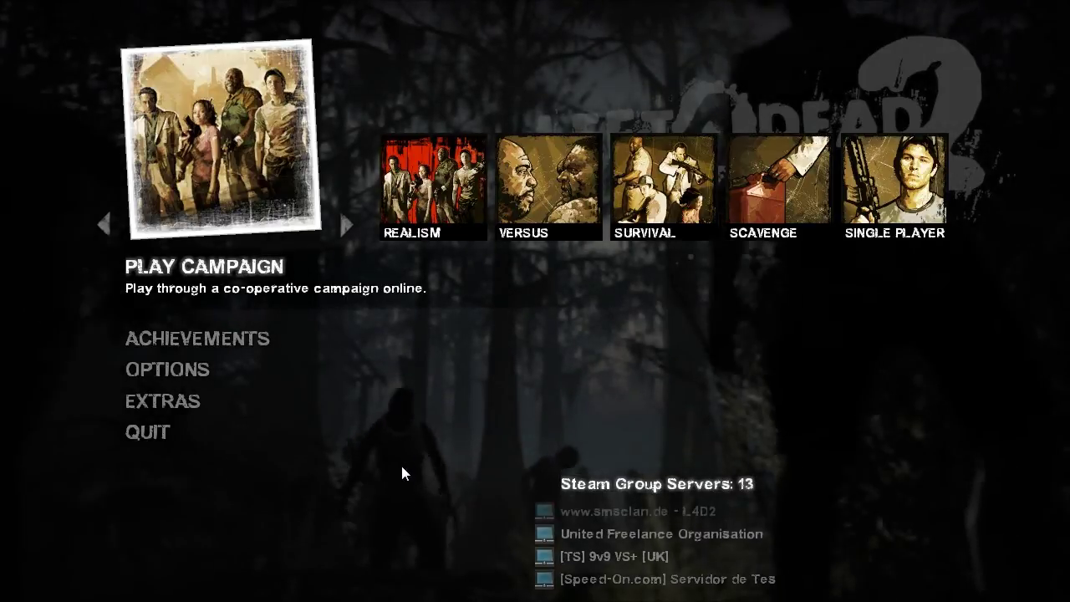
# Load the Tutorial04 map with the console command map Tutorial04.
pyautogui.press('`')
pyautogui.write('map Tutorial04')
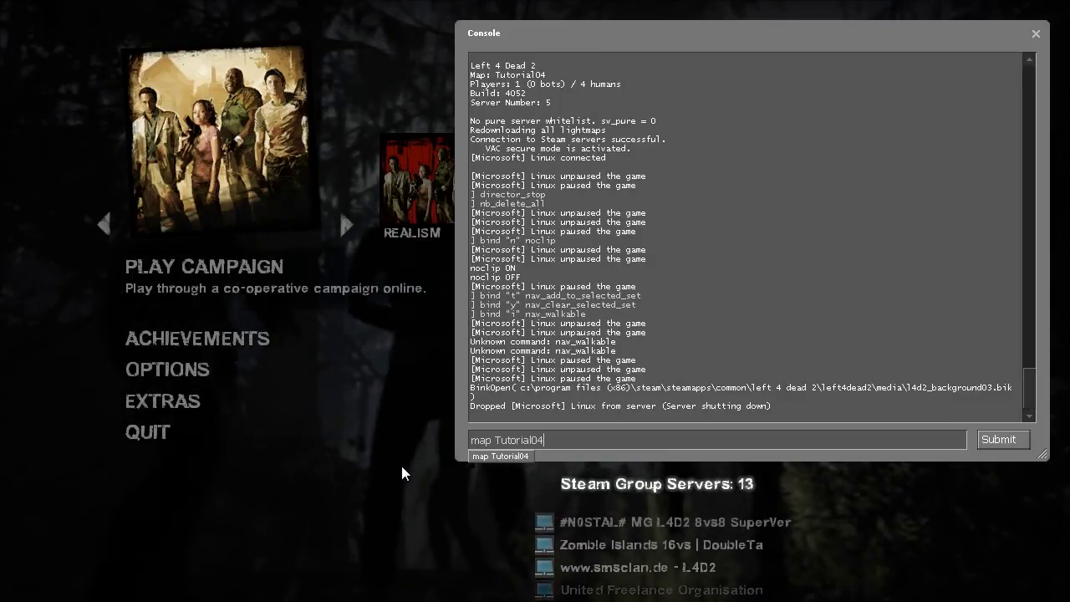
pyautogui.press('Return')
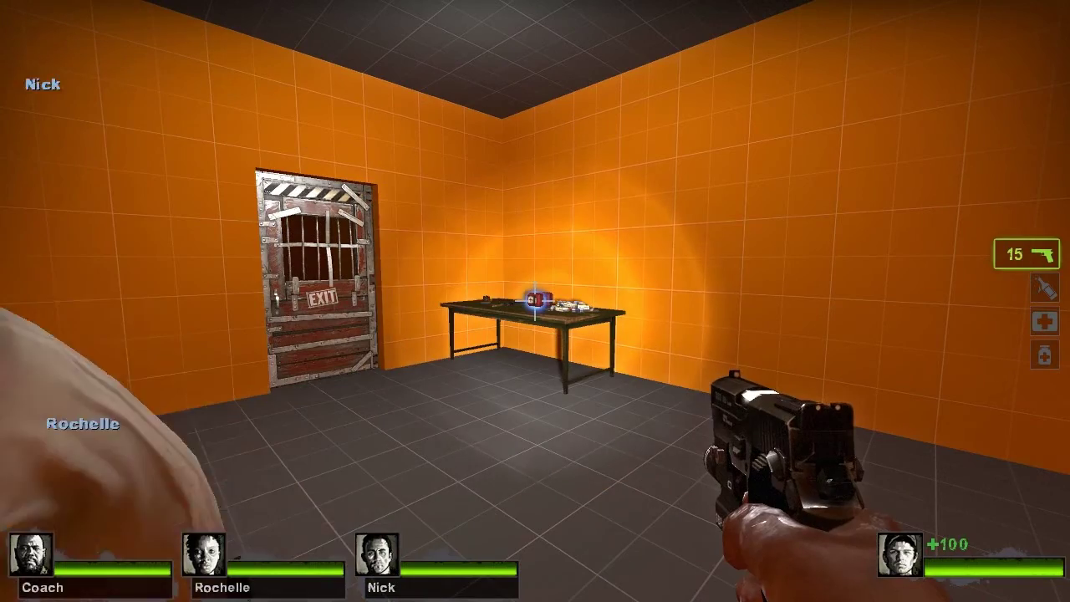
pyautogui.press('f')
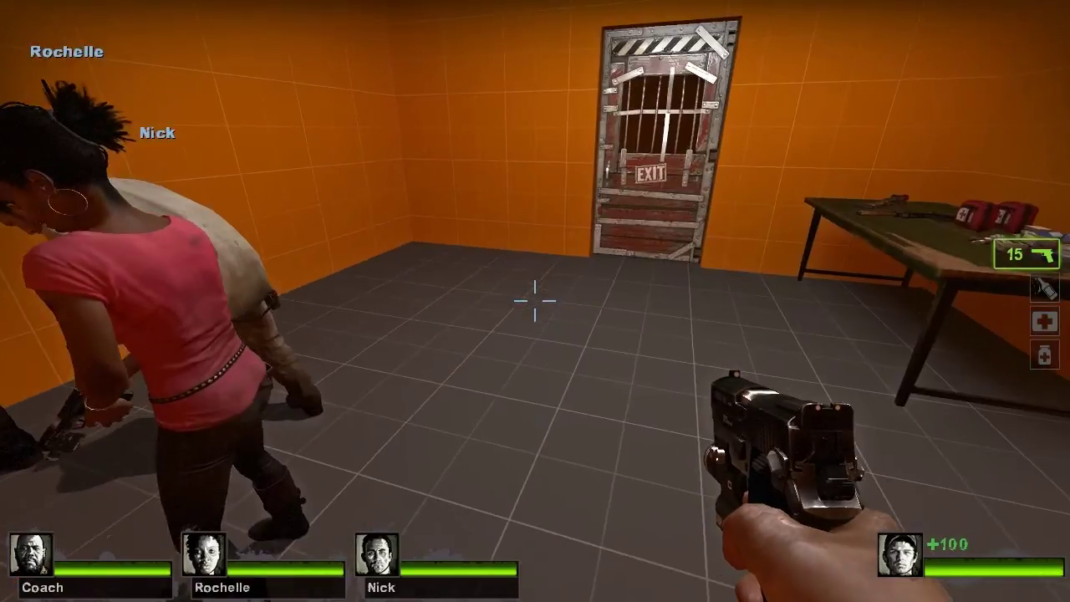
# Stop the AI director with the console command director_stop.
pyautogui.press('`')
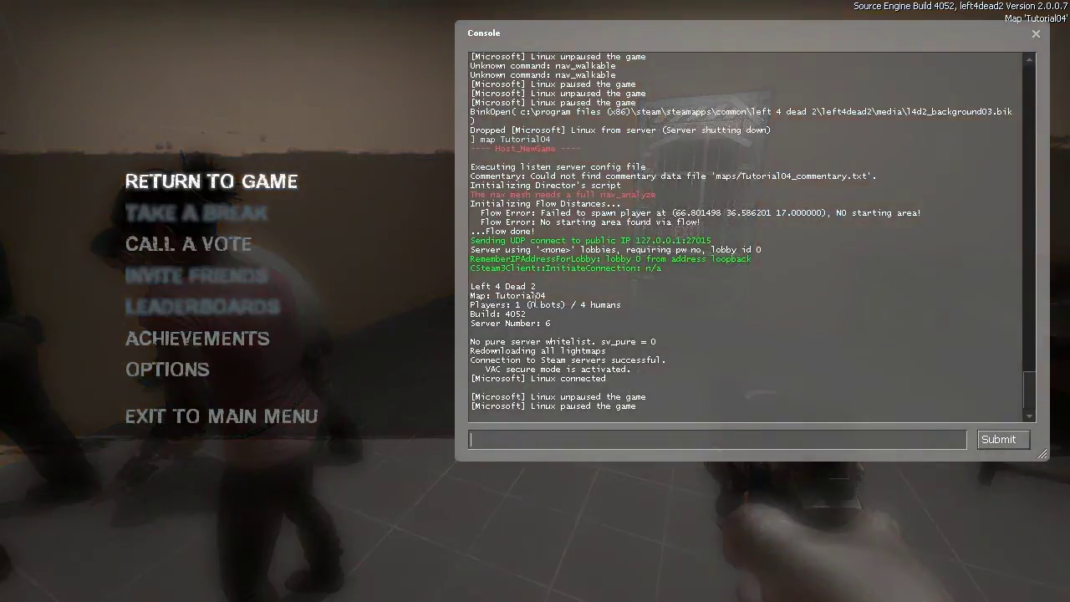
pyautogui.write('director_stop')
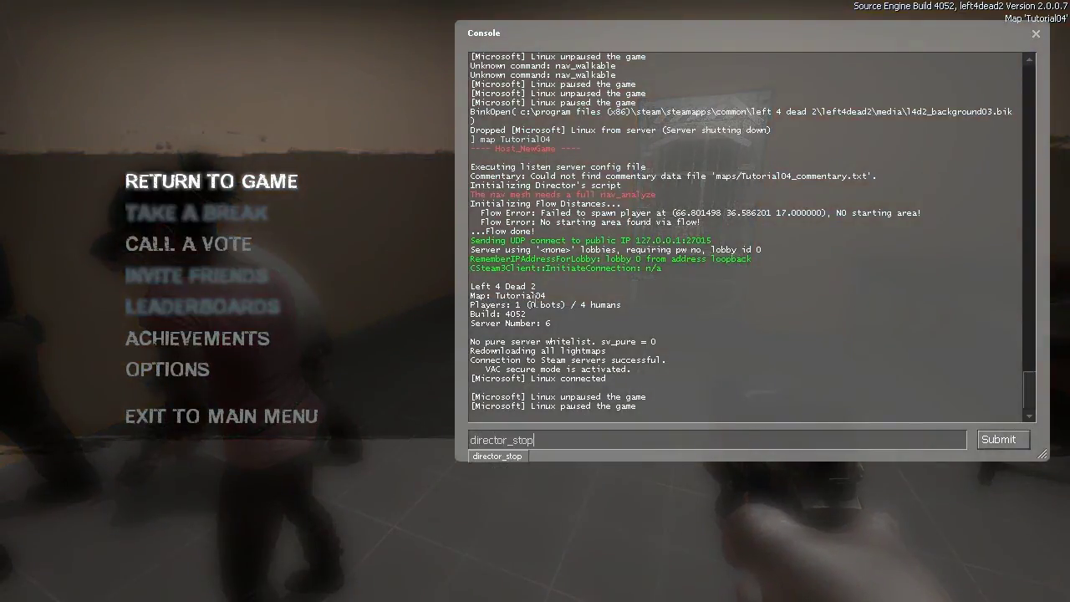
pyautogui.press('Return')
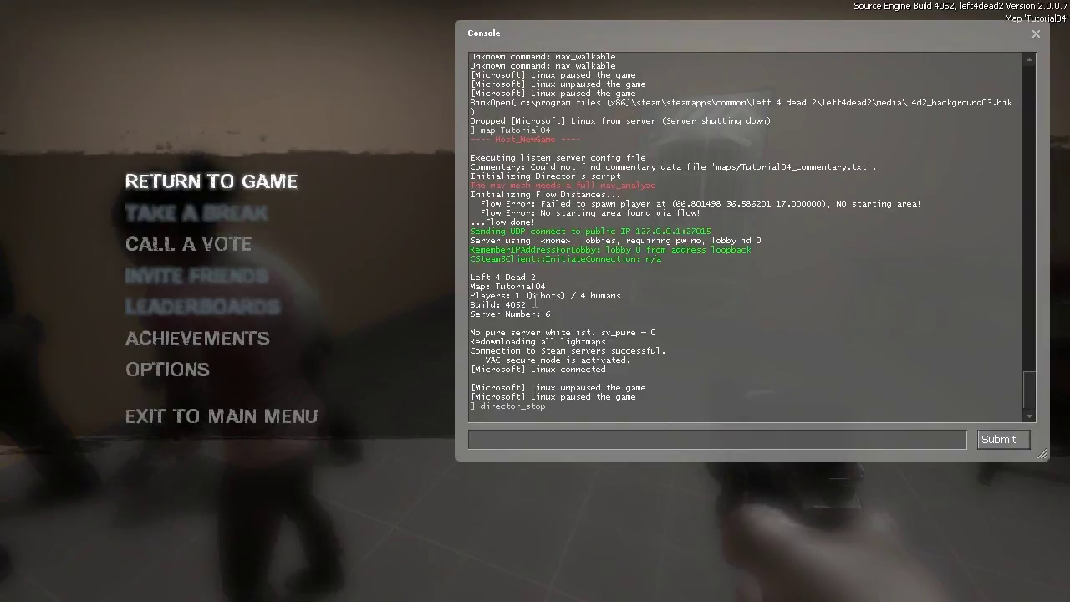
# Remove all bots from the map with the console command nb_delete_all.
pyautogui.write('nb_')
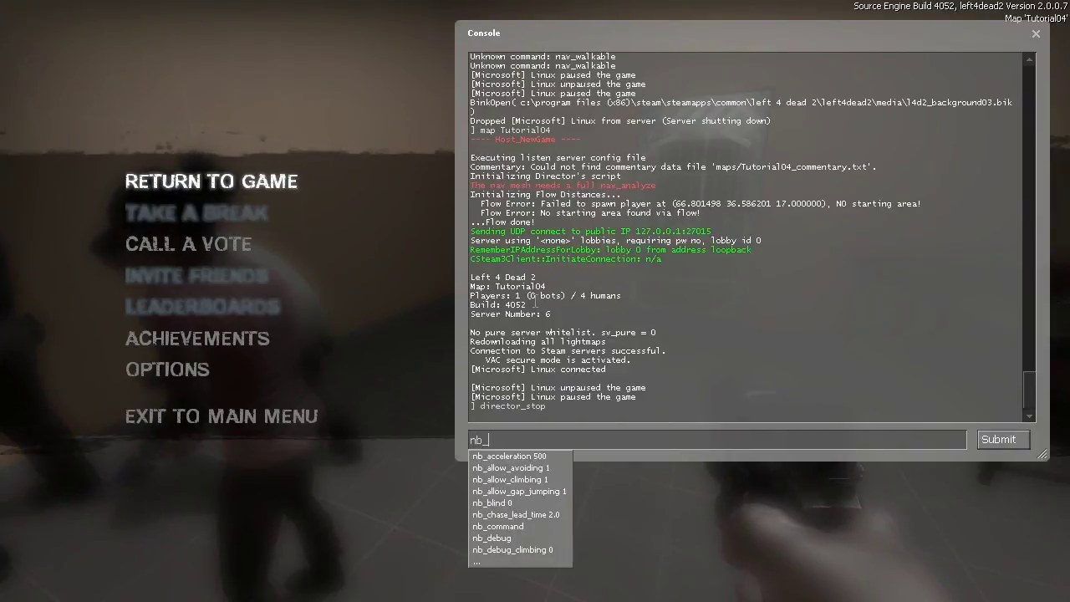
pyautogui.press('BackSpace')
pyautogui.press('BackSpace')
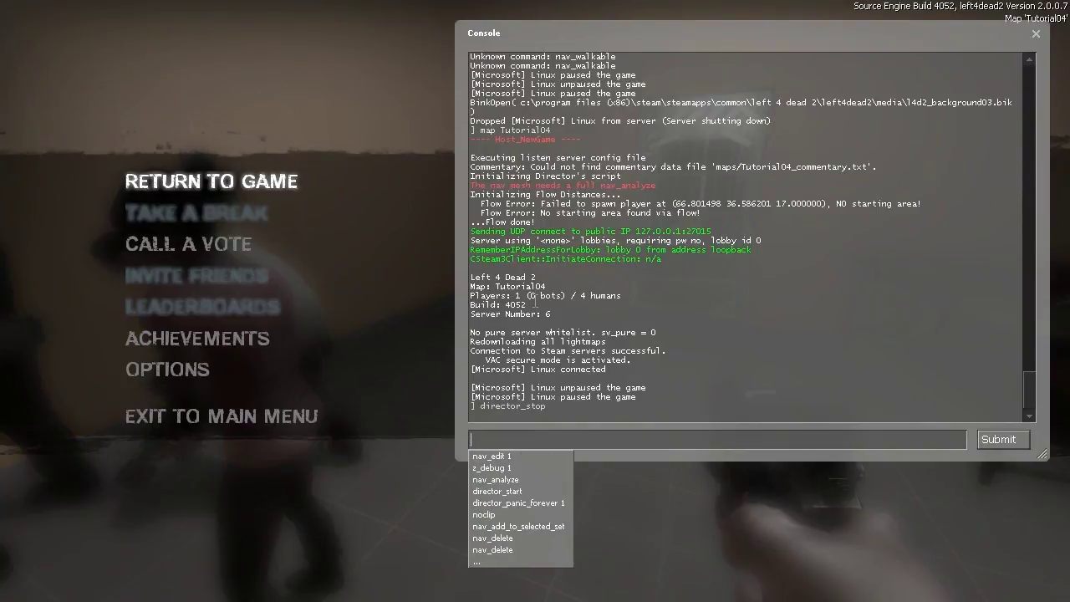
pyautogui.write('nb')
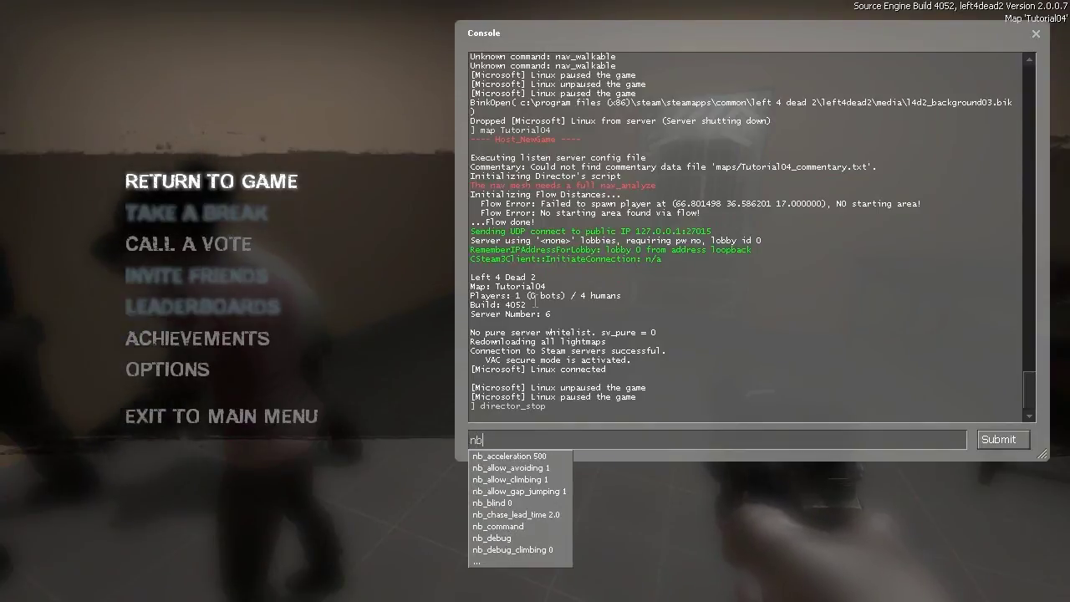
pyautogui.write('_delete_al')
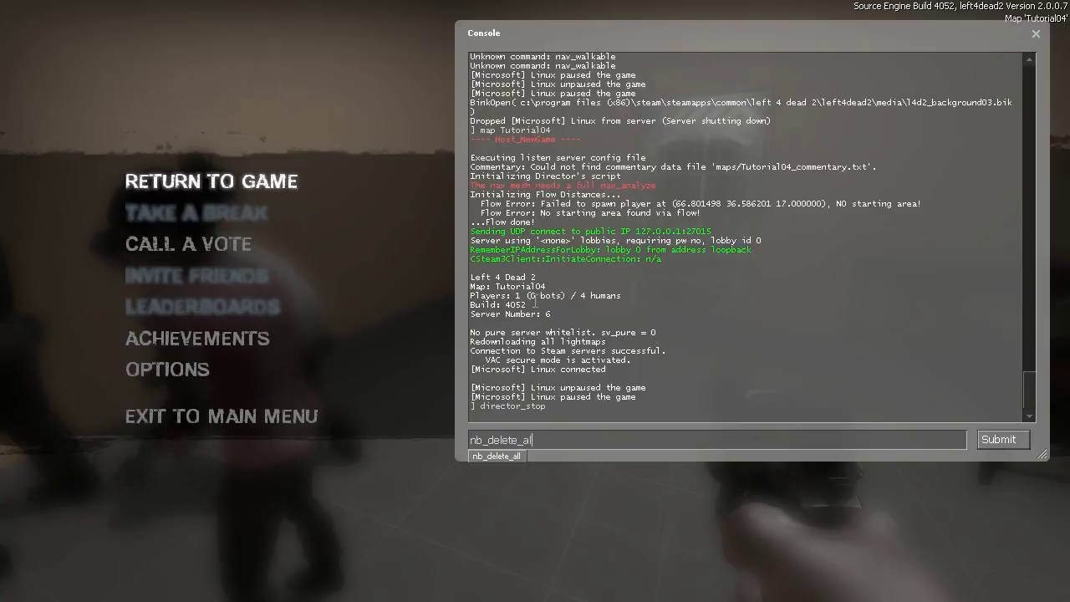
pyautogui.write('l')
pyautogui.press('Return')
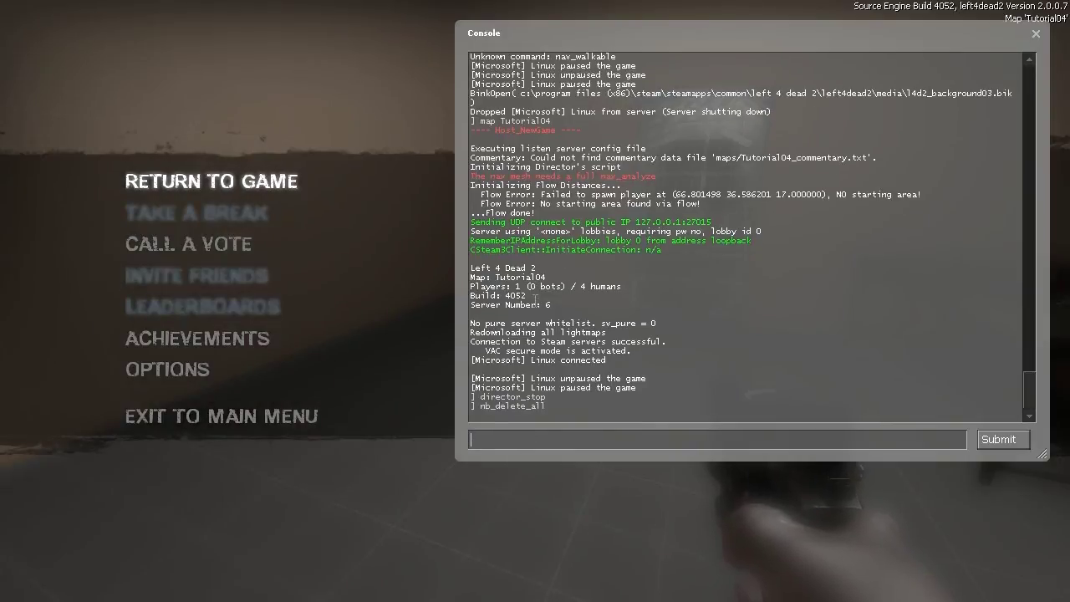
# Enable navigation mesh editing with nav_edit 1 and return to the game in the starting room.
pyautogui.write('n')
pyautogui.press('BackSpace')
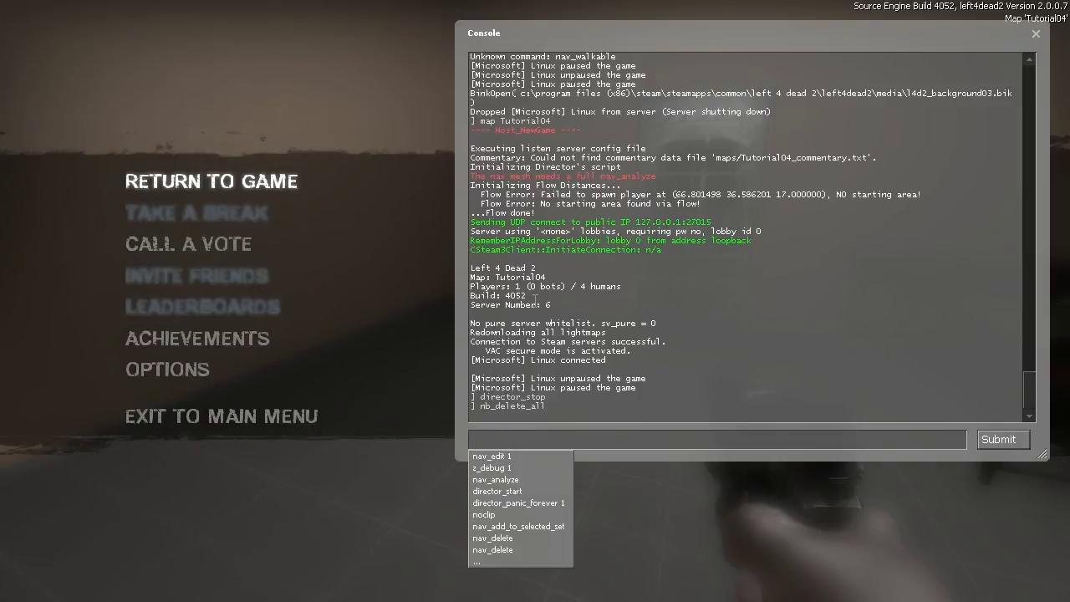
pyautogui.write('nav_edit 1')
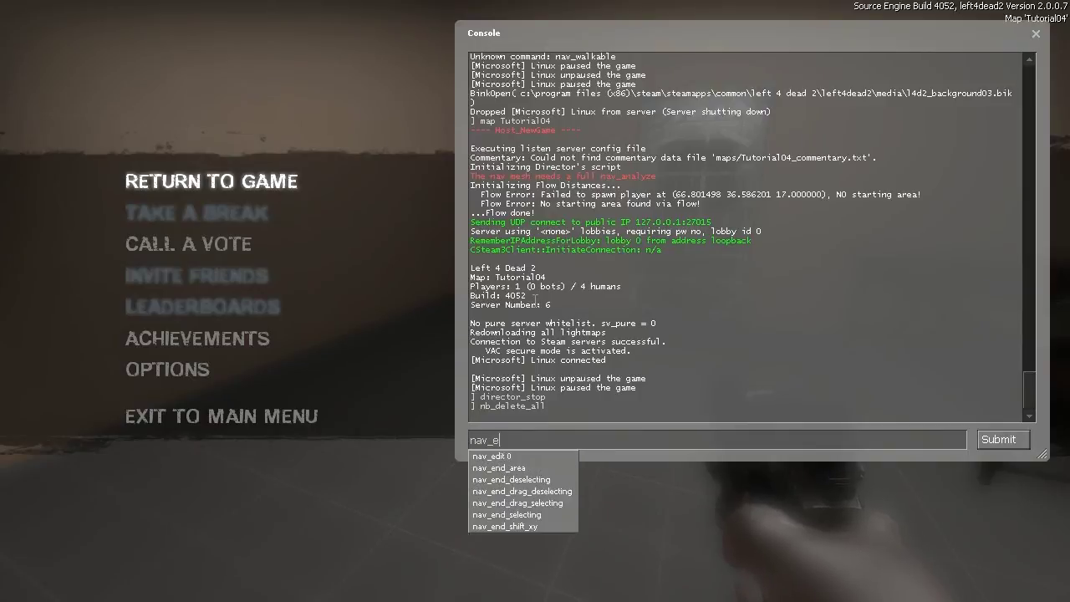
pyautogui.press('Return')
pyautogui.press('Escape')
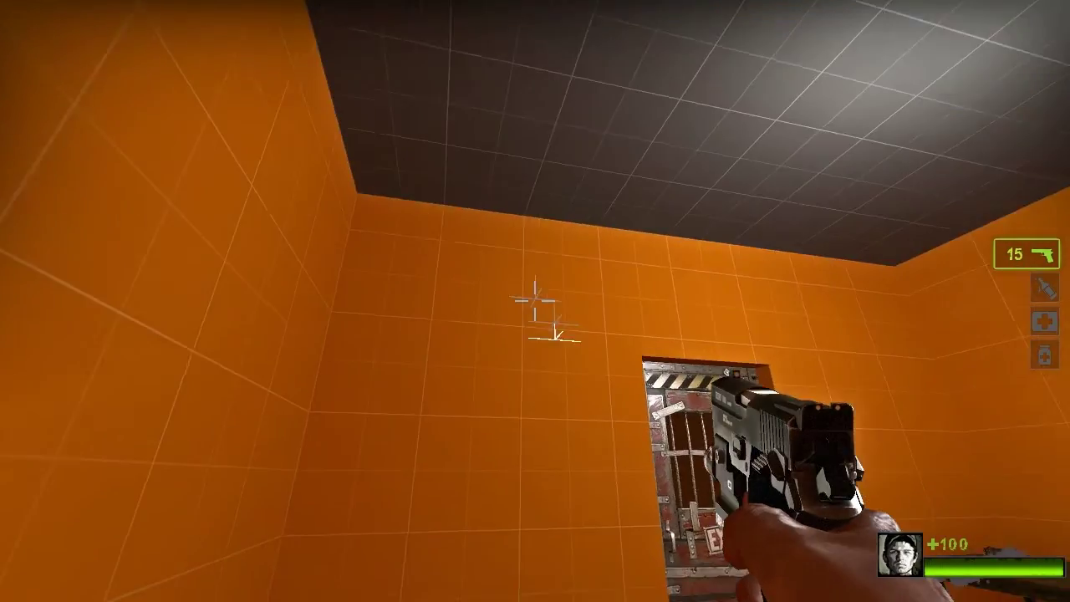
pyautogui.press('w')
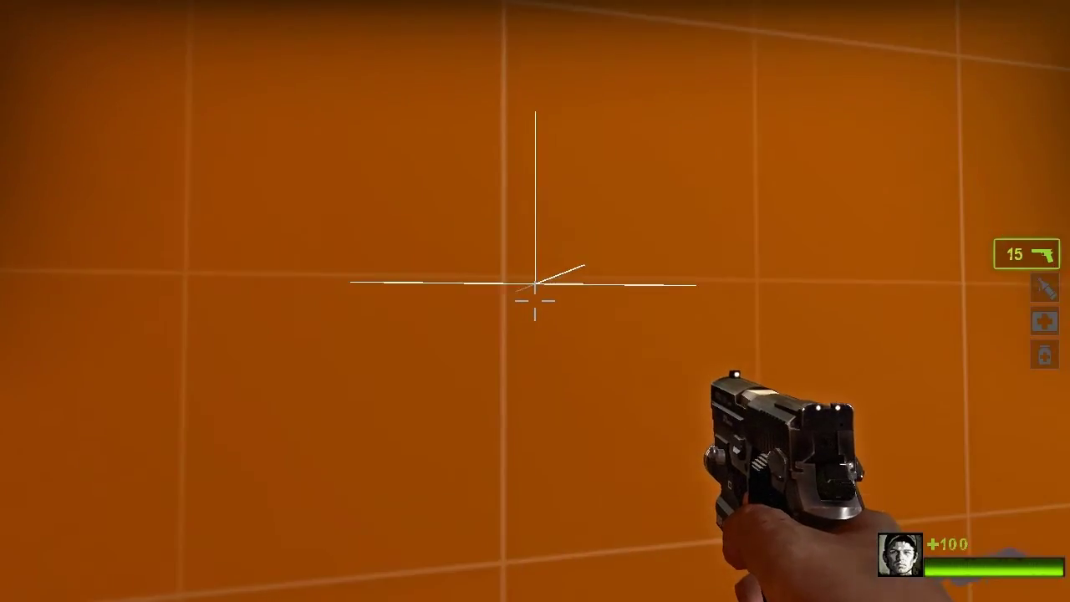
pyautogui.press('s')
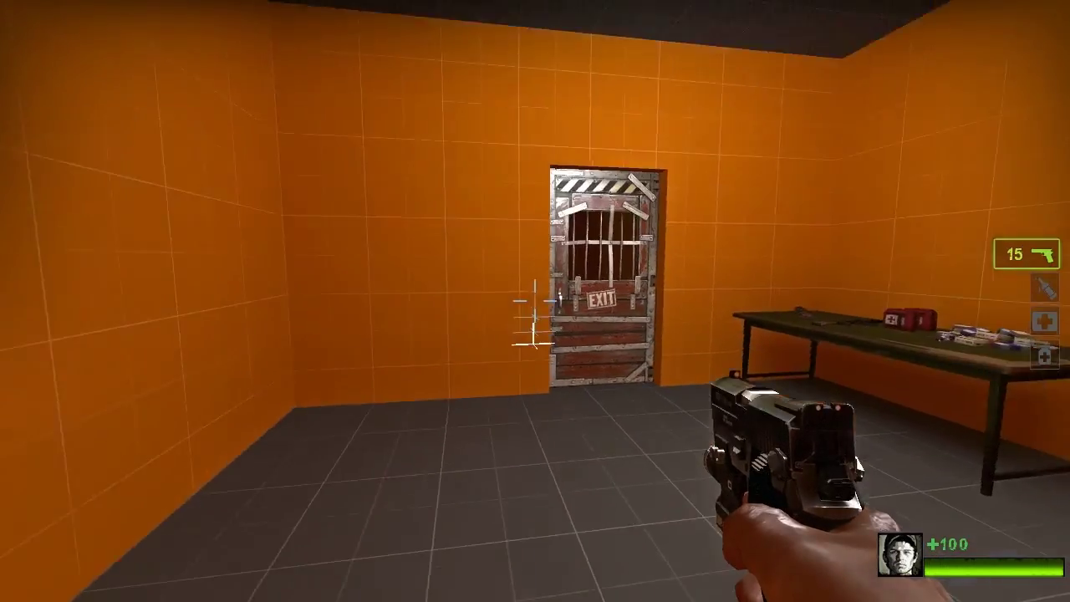
pyautogui.press('w')
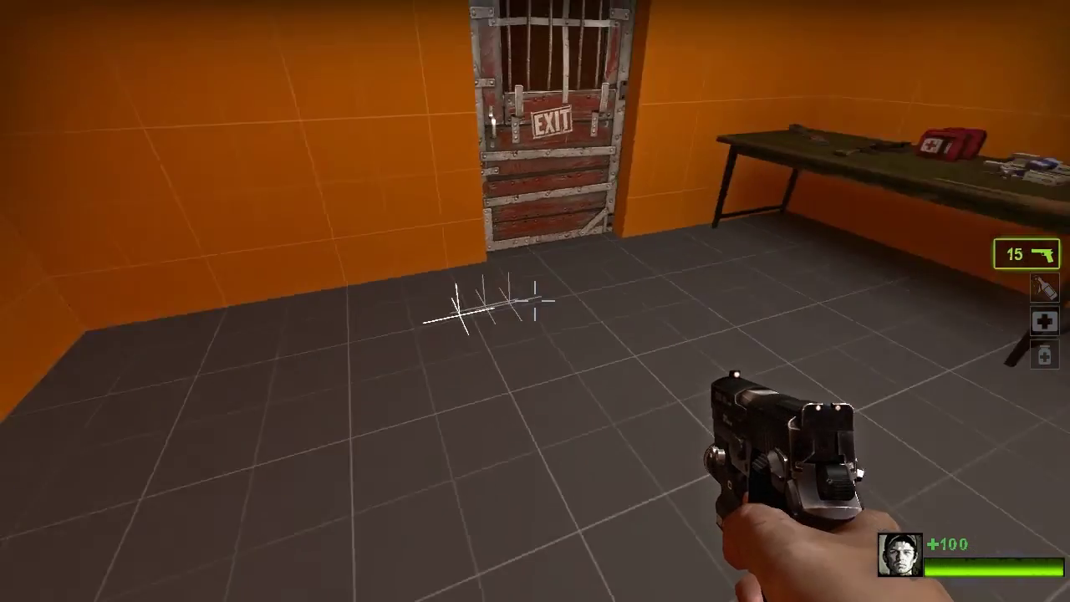
pyautogui.press('s')
# Bind the n key to noclip and the i key to nav_mark_walkable through the console, then resume the game.
pyautogui.press('`')
pyautogui.write('bind "n" noclip')
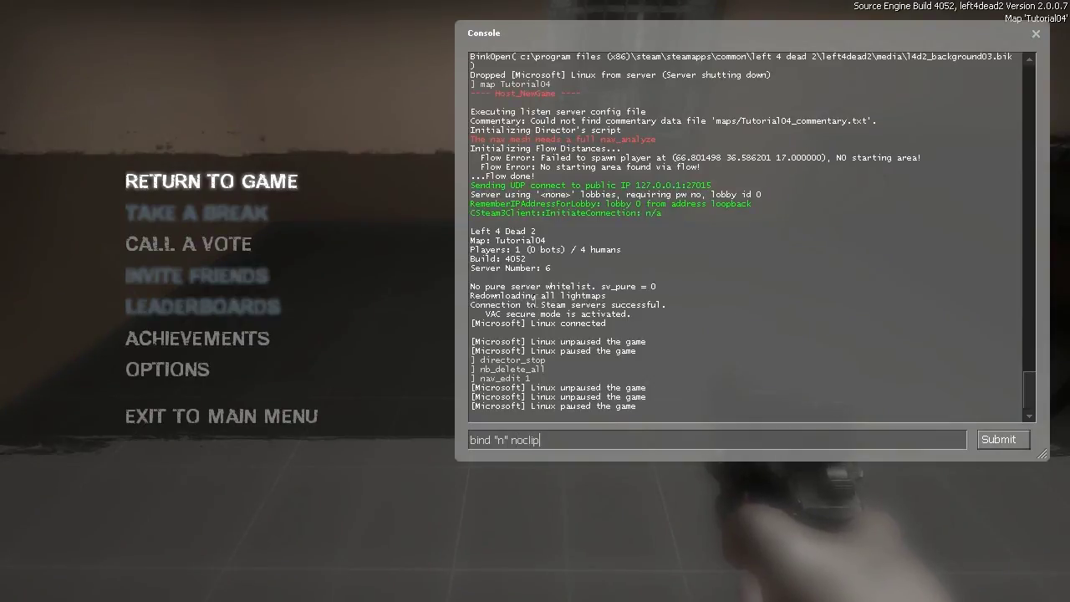
pyautogui.press('Return')
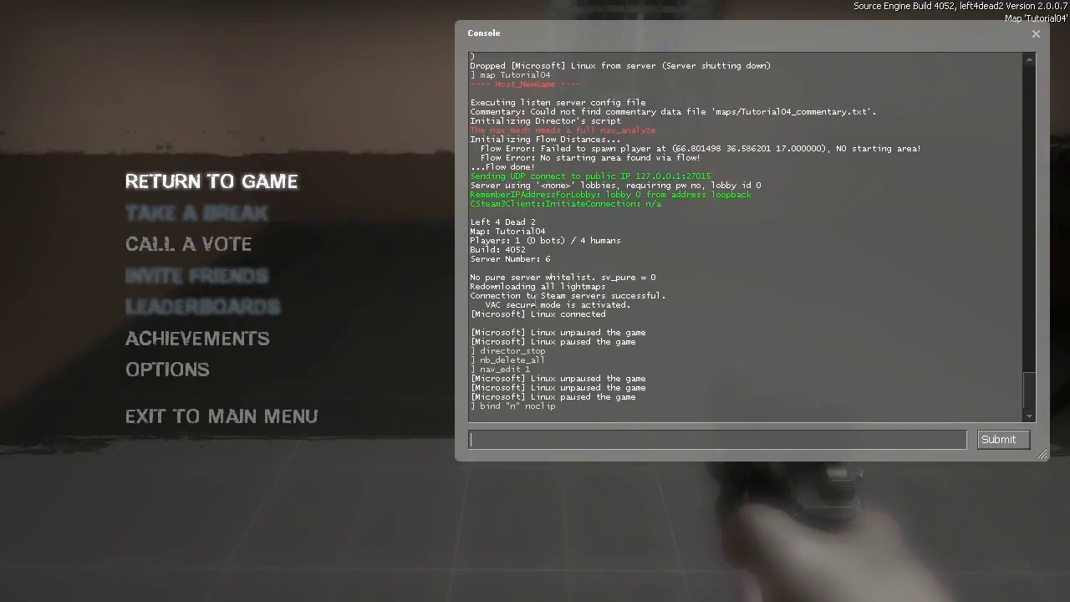
pyautogui.write('bind "i" nav_mark_walkable')
pyautogui.press('Return')
pyautogui.press('Escape')
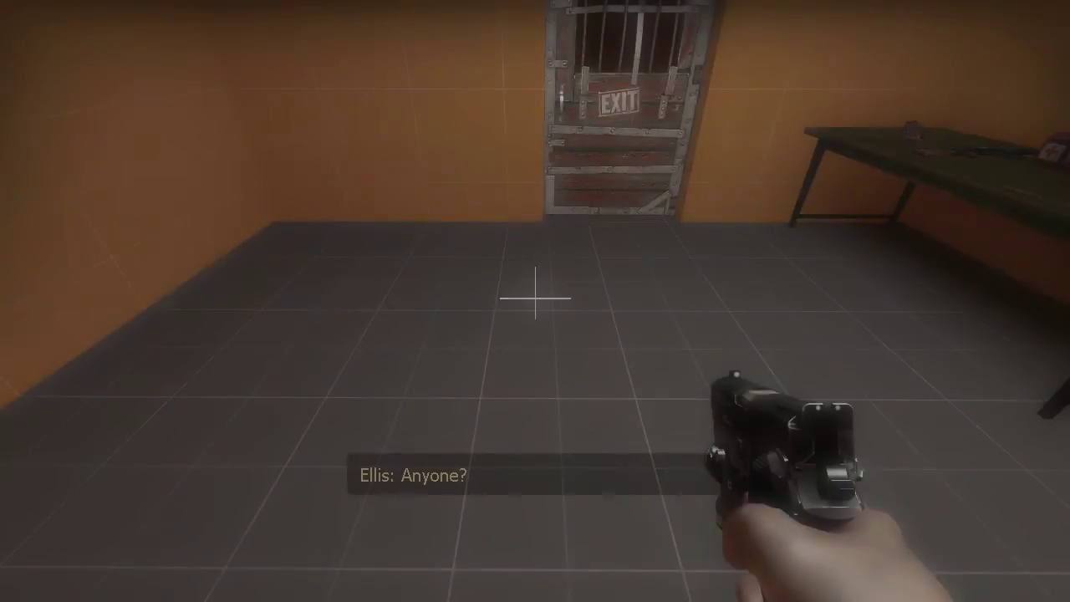
# Turn on noclip and mark walkable positions on the starting room's floor and in the corridor outside its exit door.
pyautogui.press('p')
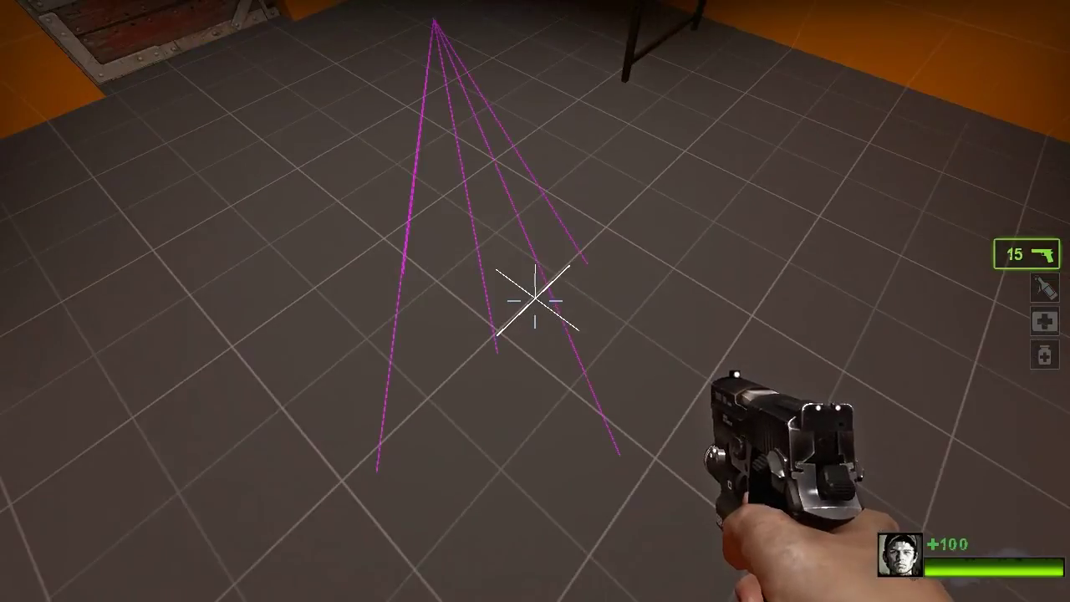
pyautogui.press('s')
pyautogui.press('w')
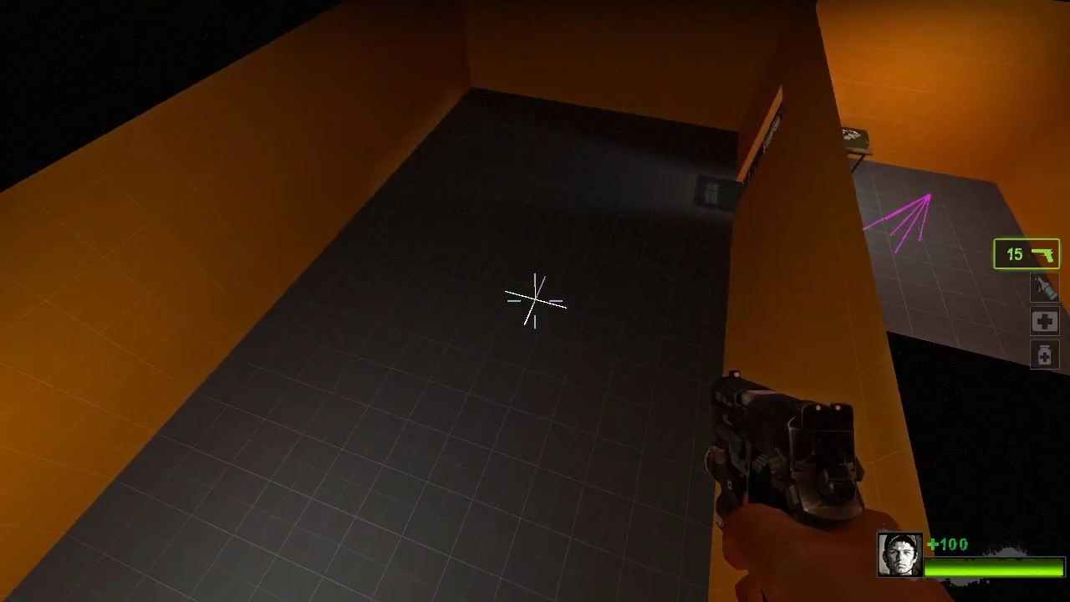
pyautogui.press('w')
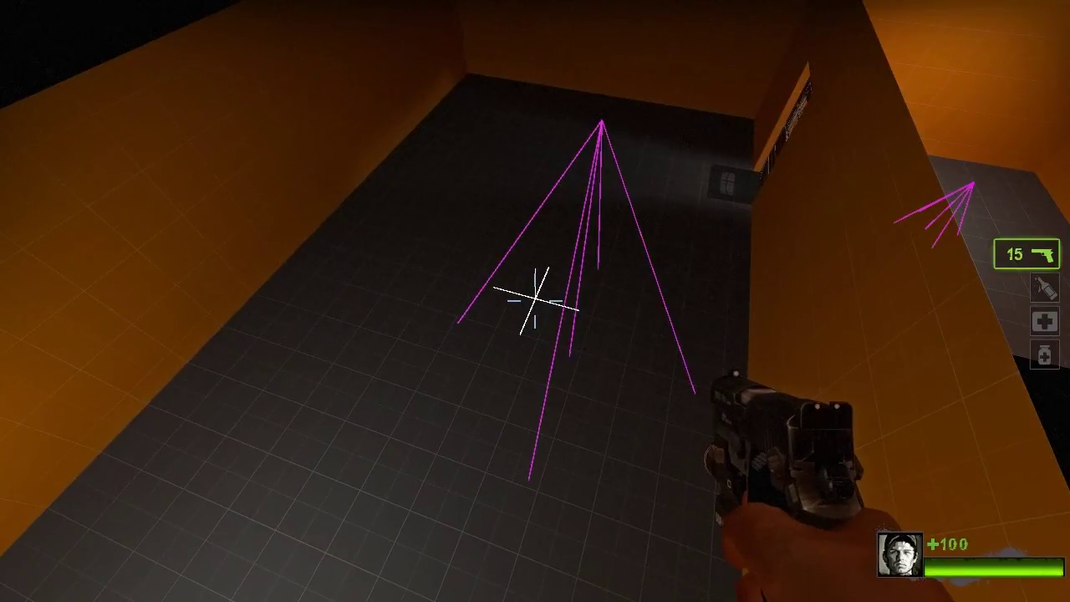
pyautogui.press('s')
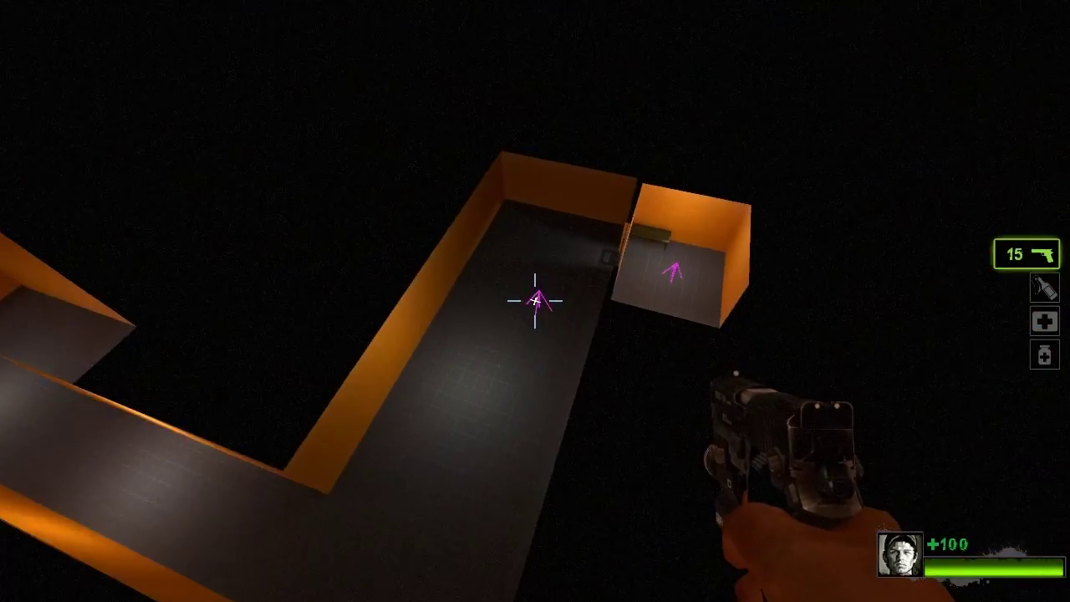
# Fly along the corridors towards the ladder room and mark further walkable positions on their floors.
pyautogui.press('w')
pyautogui.press('s')
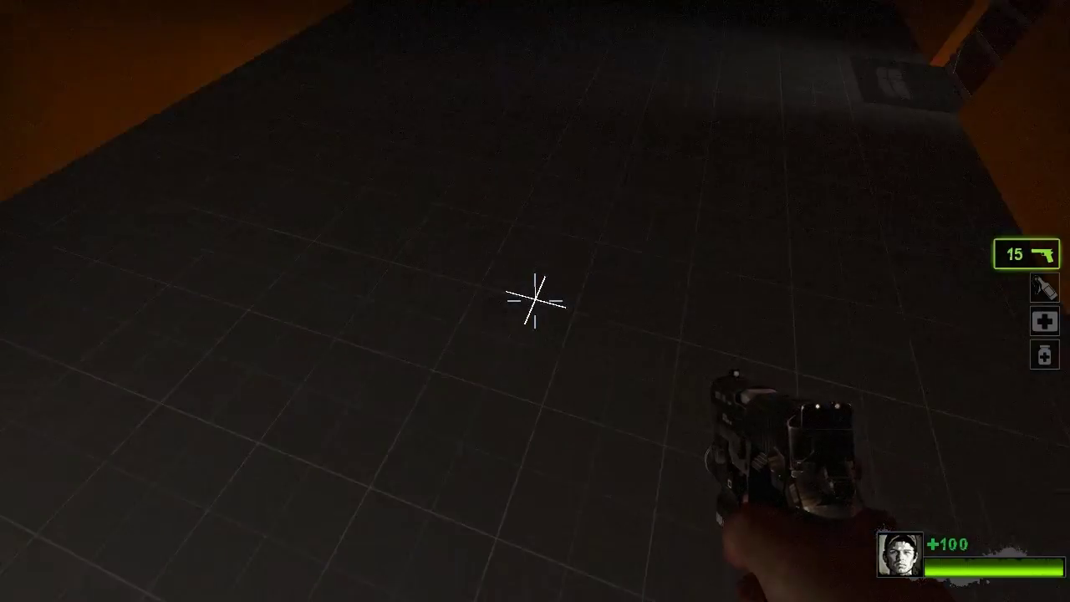
pyautogui.press('w')
pyautogui.press('w')
pyautogui.press('s')
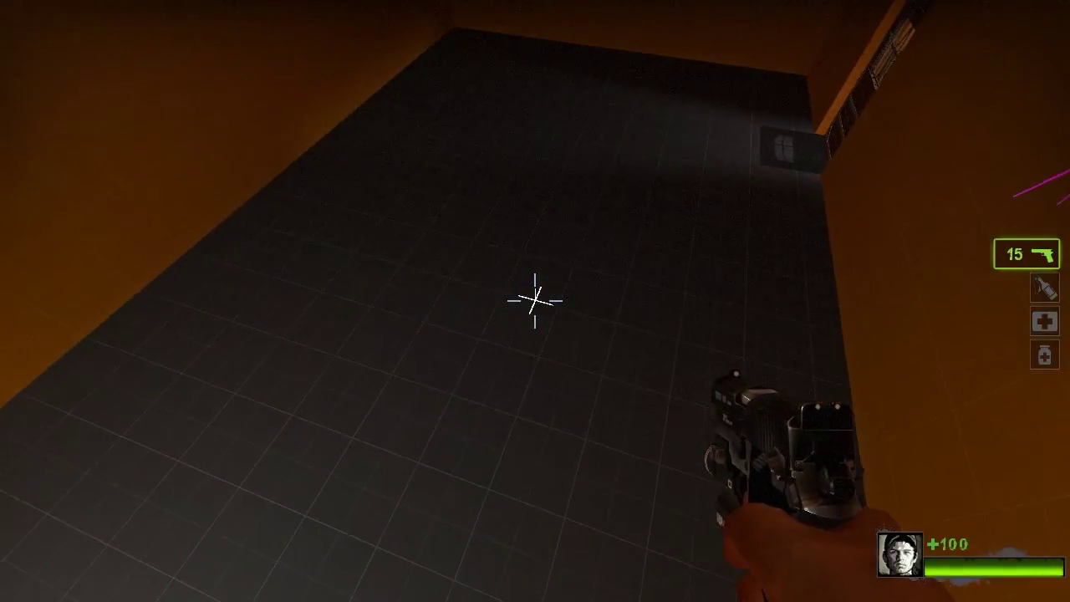
pyautogui.press('s')
pyautogui.press('w')
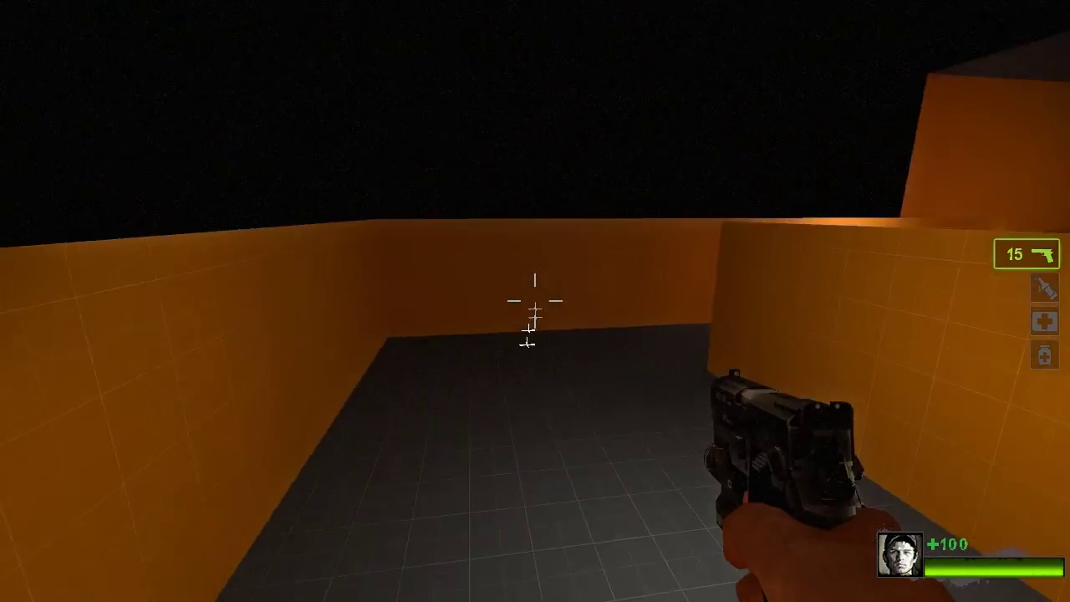
pyautogui.press('w')
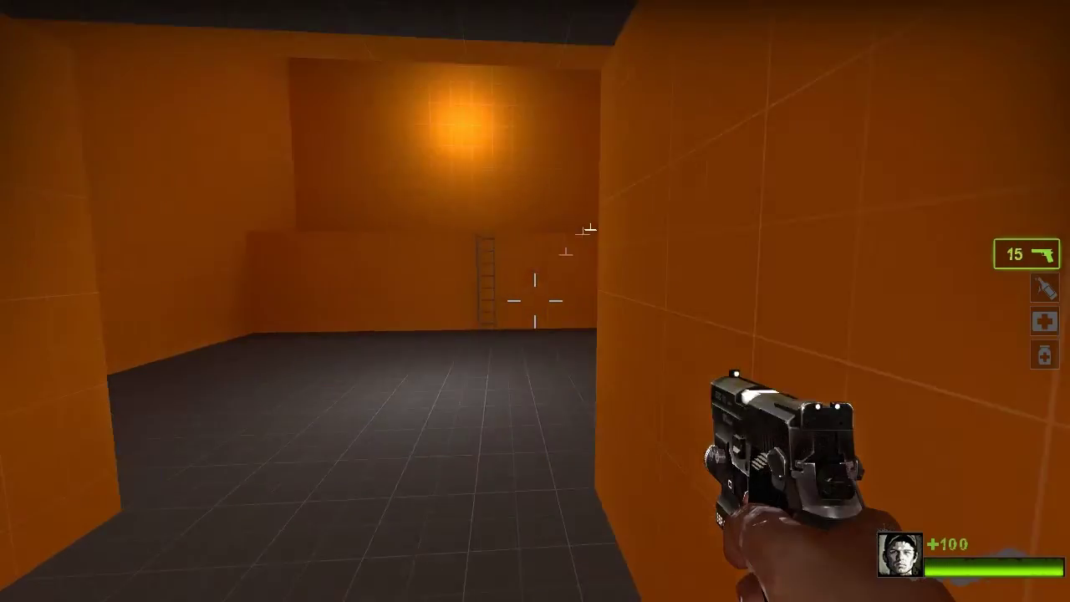
pyautogui.press('w')
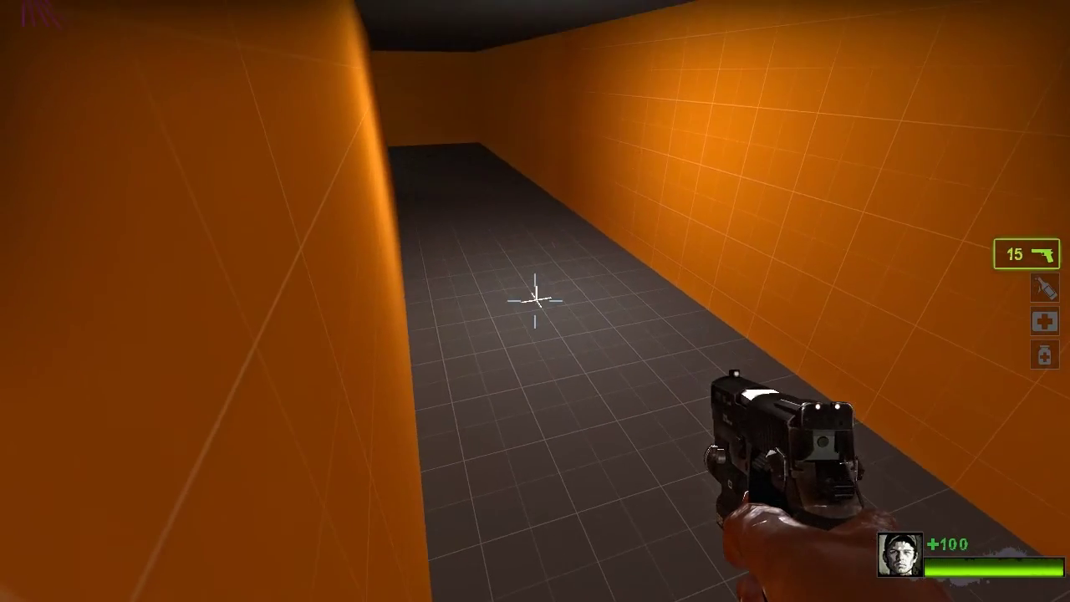
# Mark walkable positions on the large room's floor and on the raised platform above the ladder.
pyautogui.press('w')
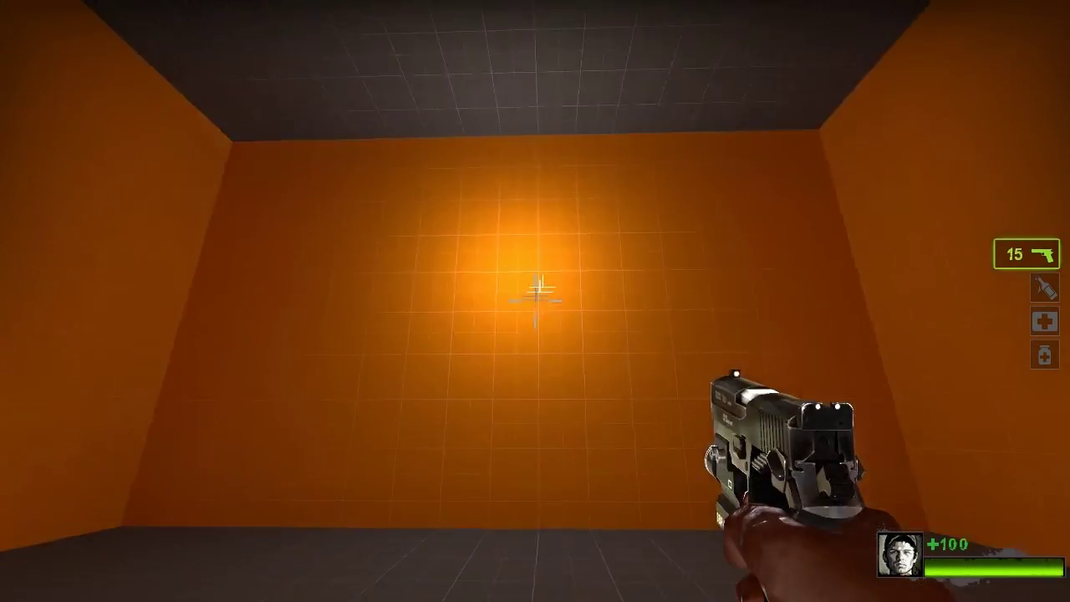
pyautogui.press('w')
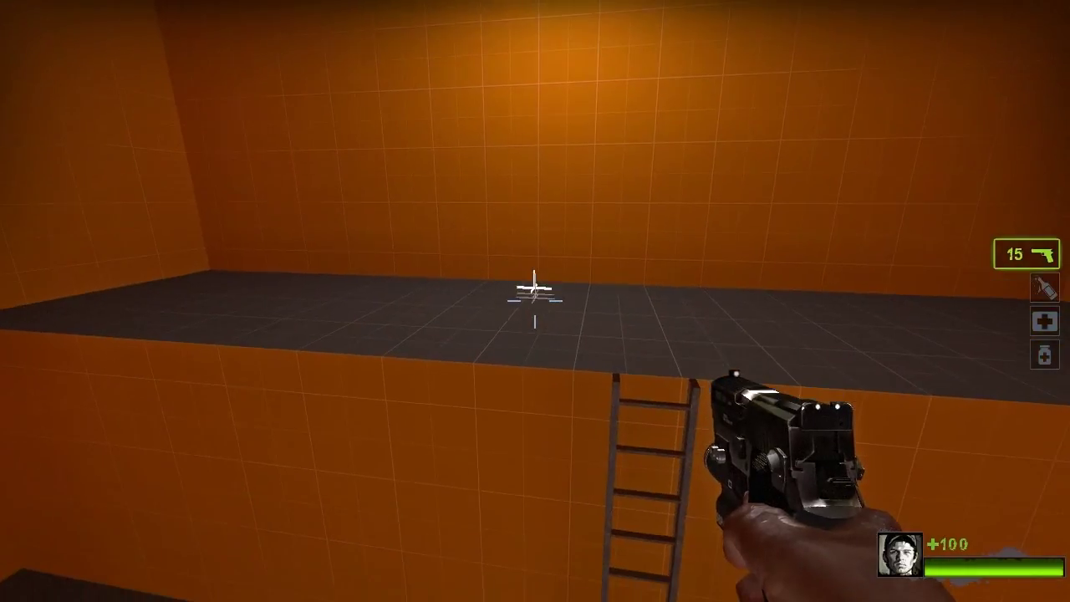
pyautogui.press('w')
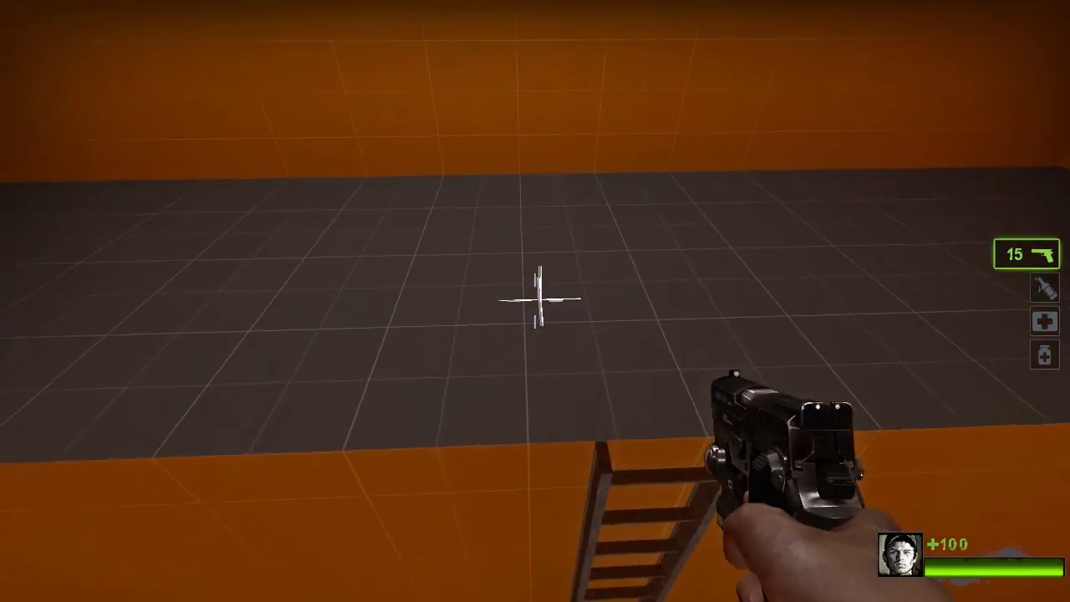
pyautogui.press('m')
pyautogui.press('s')
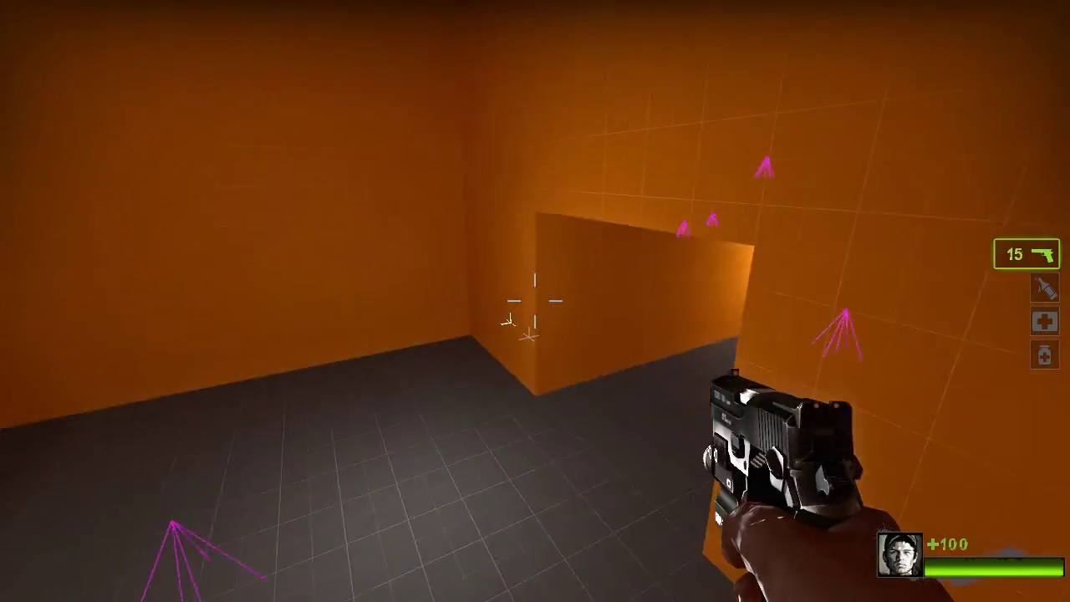
pyautogui.press('s')
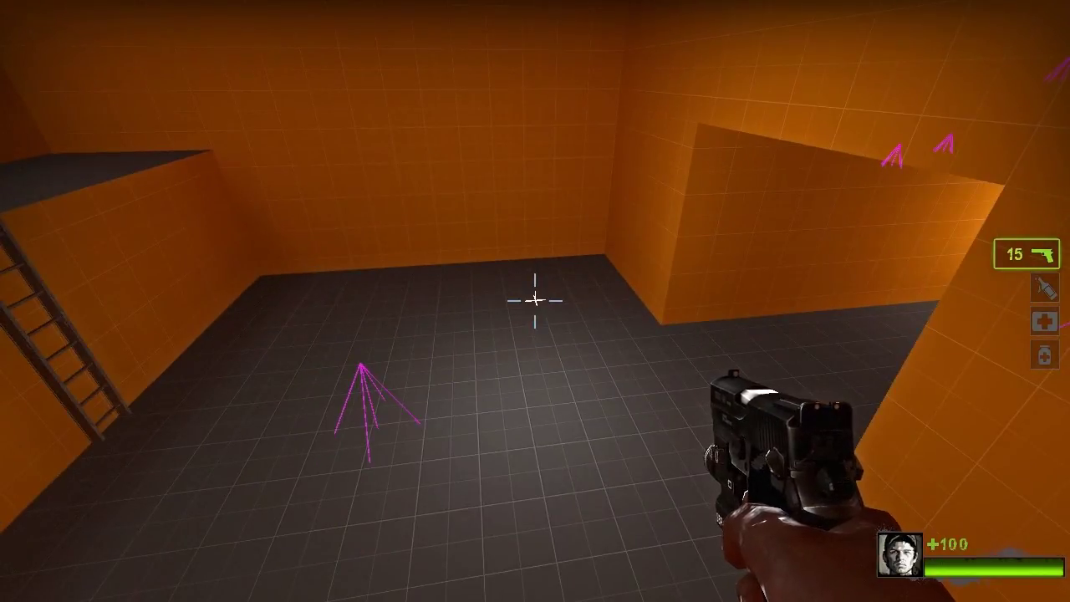
# Run nav_generate_incremental in the console to build the navigation mesh from the marked positions, and resume the game.
pyautogui.press('`')
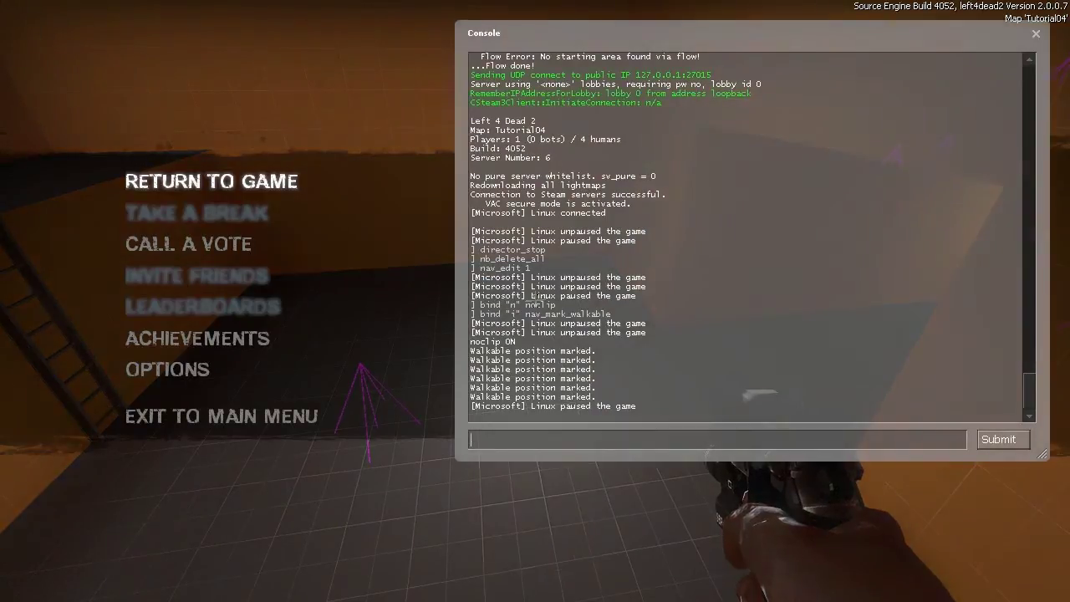
pyautogui.write('nav_gener')
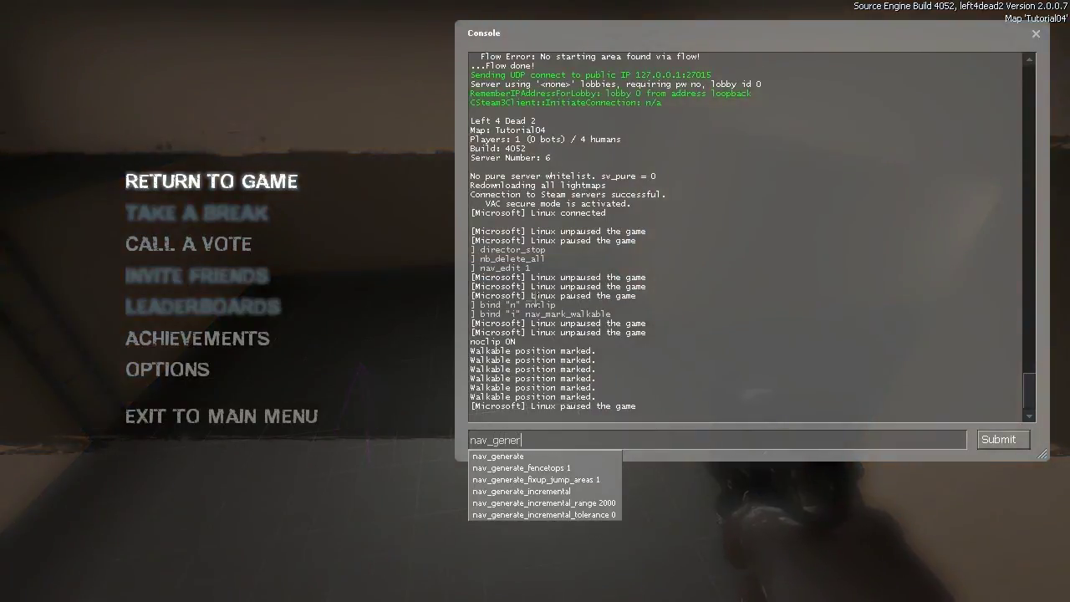
pyautogui.press('Down')
pyautogui.press('Down')
pyautogui.press('Down')
pyautogui.press('Down')
pyautogui.press('Return')
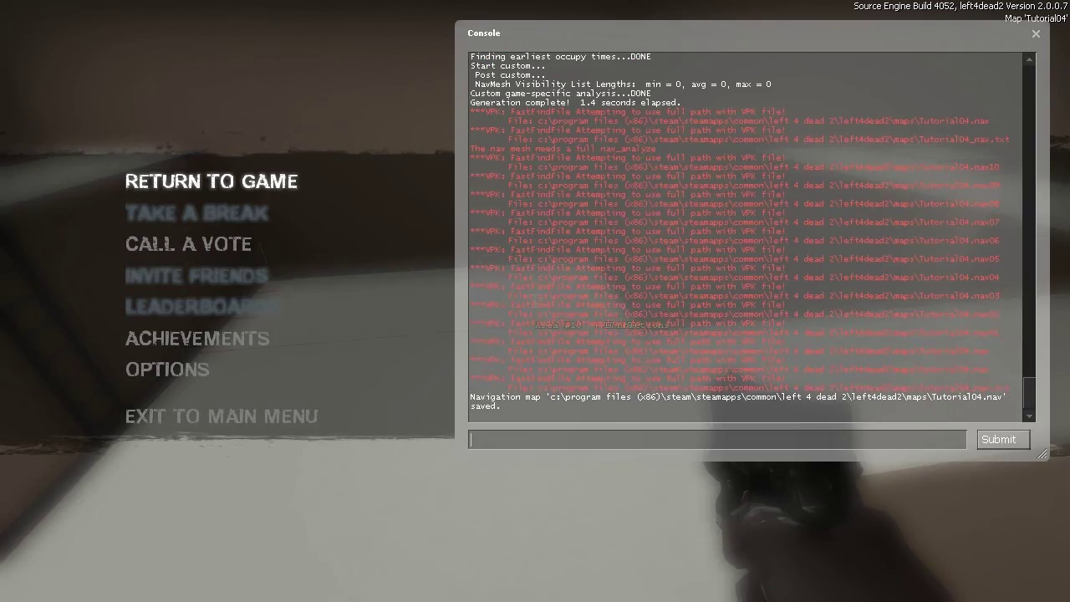
pyautogui.press('Escape')
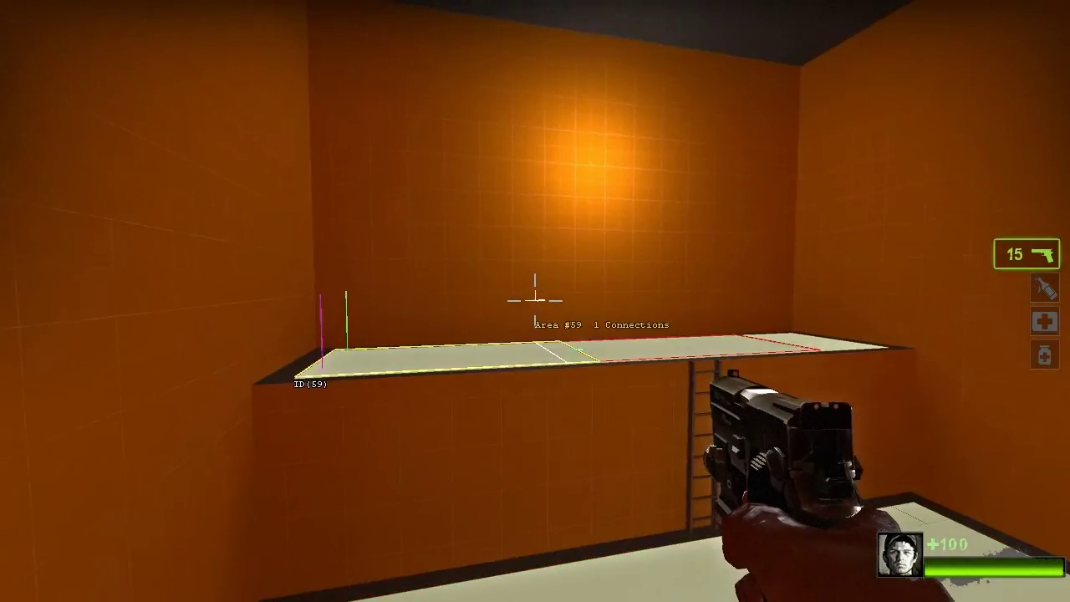
# Fly back to the starting room and clear the selected navigation areas with the nav_clear_selected_set console command.
pyautogui.press('w')
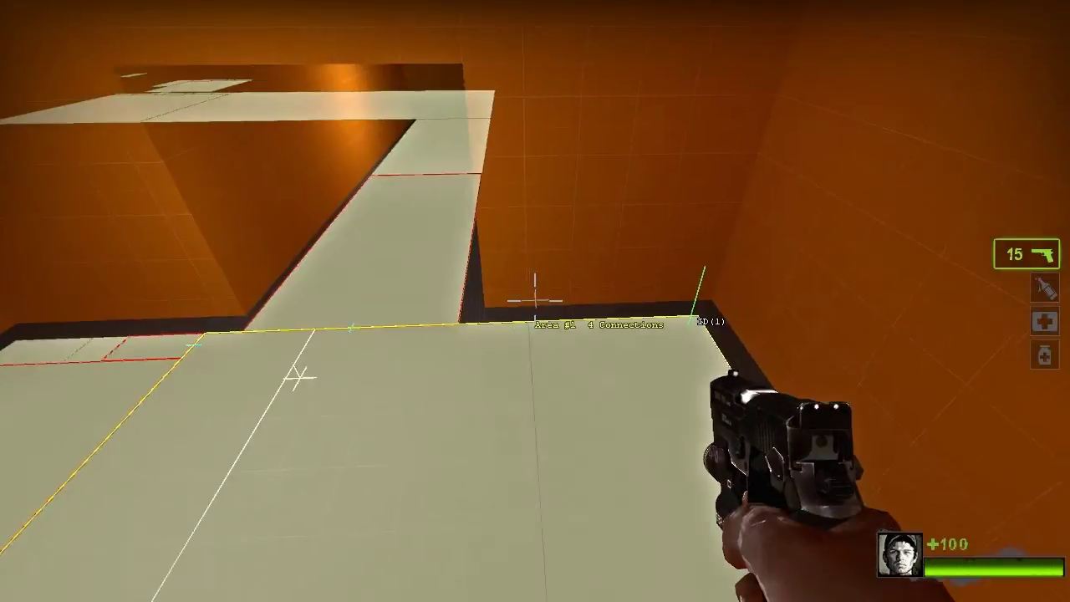
pyautogui.press('w')
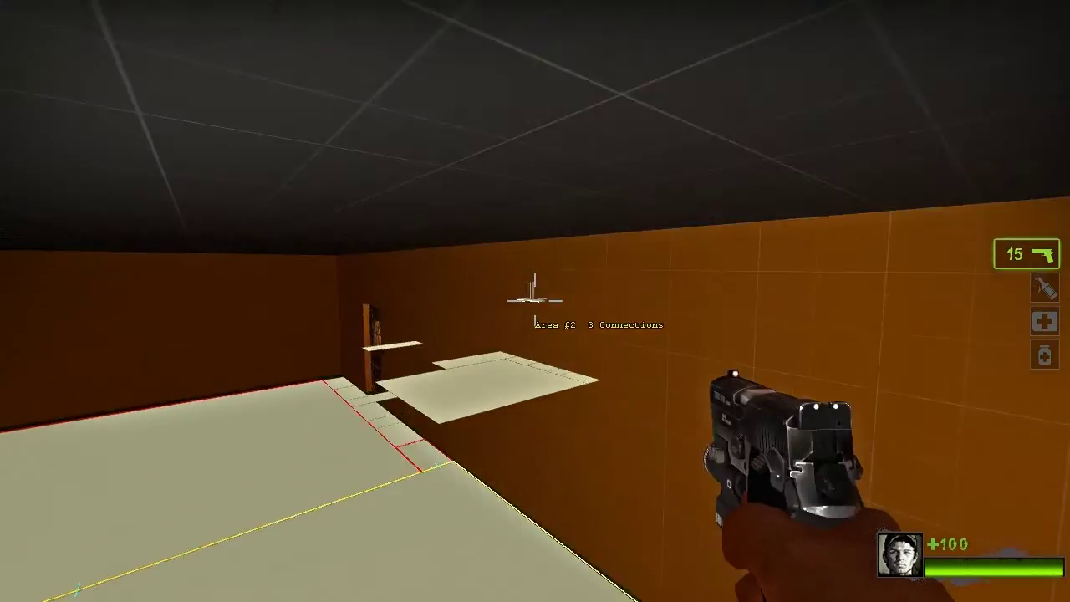
pyautogui.press('w')
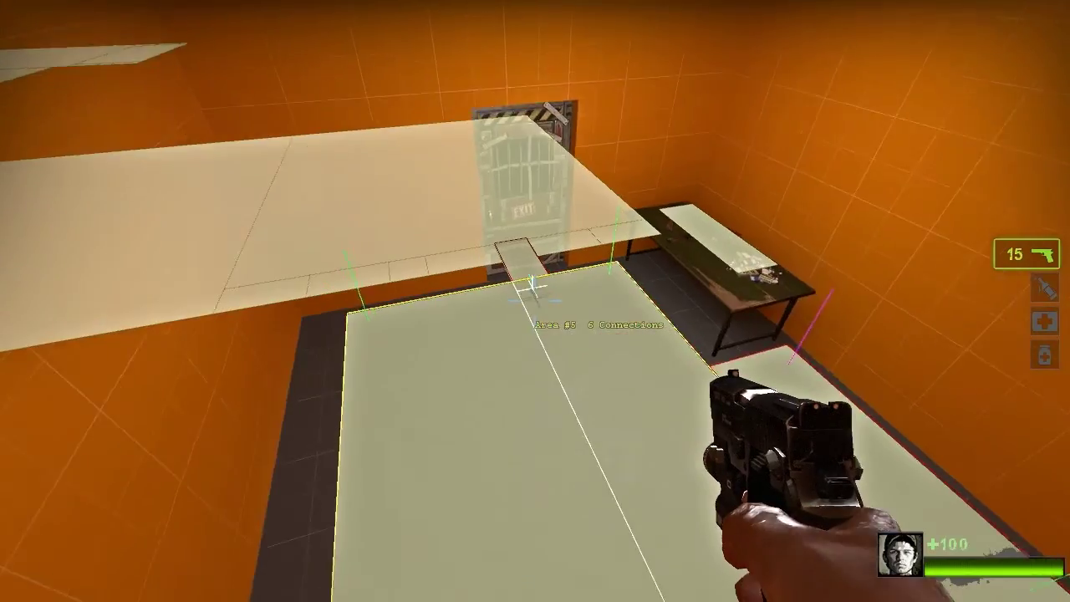
pyautogui.press('`')
pyautogui.write('nav_clear_selected_set')
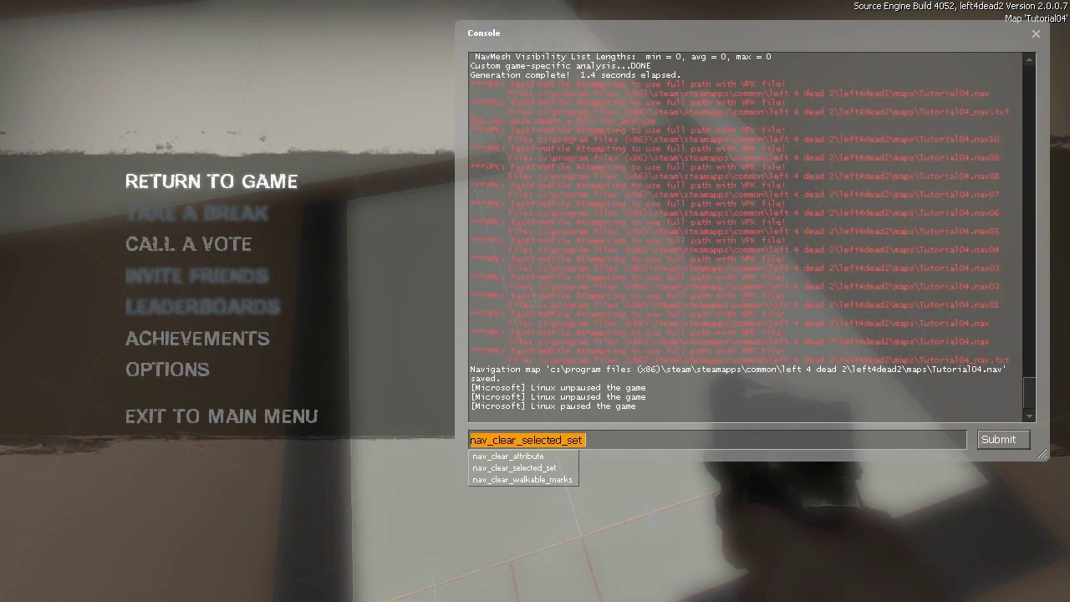
pyautogui.press('Return')
pyautogui.press('`')
pyautogui.press('w')
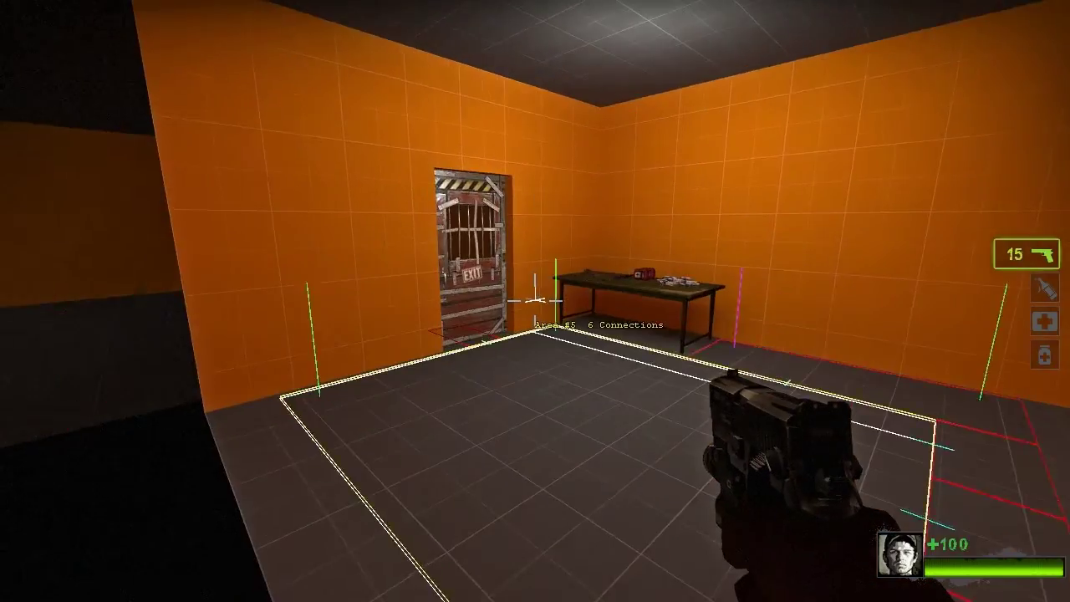
pyautogui.press('w')
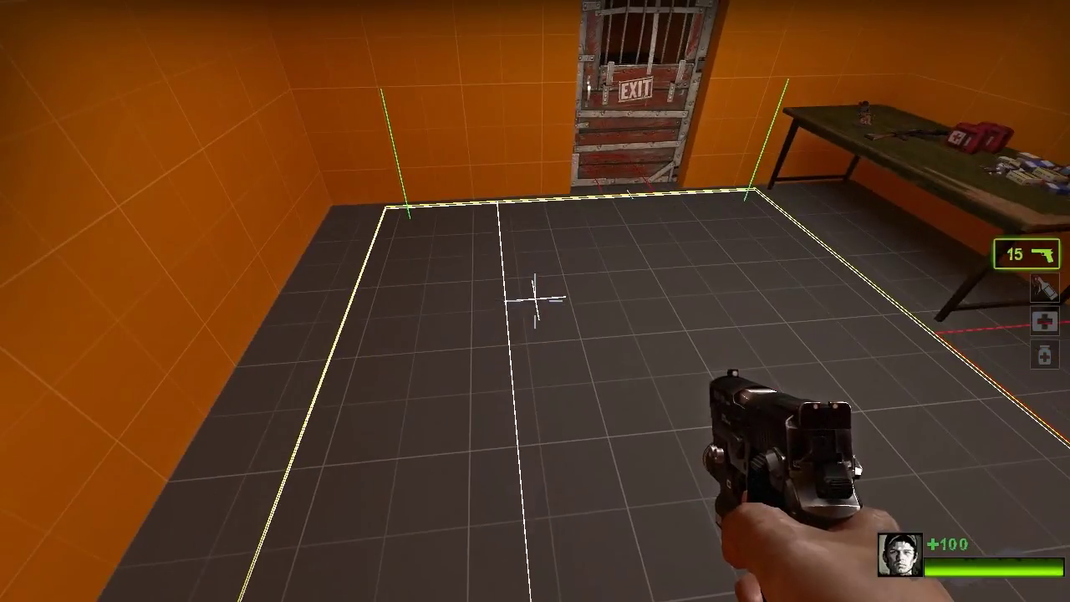
# Bind the y key to nav_clear_selected_set and the t key to nav_toggle_in_selected_set through the console.
pyautogui.press('`')
pyautogui.write('bind "')
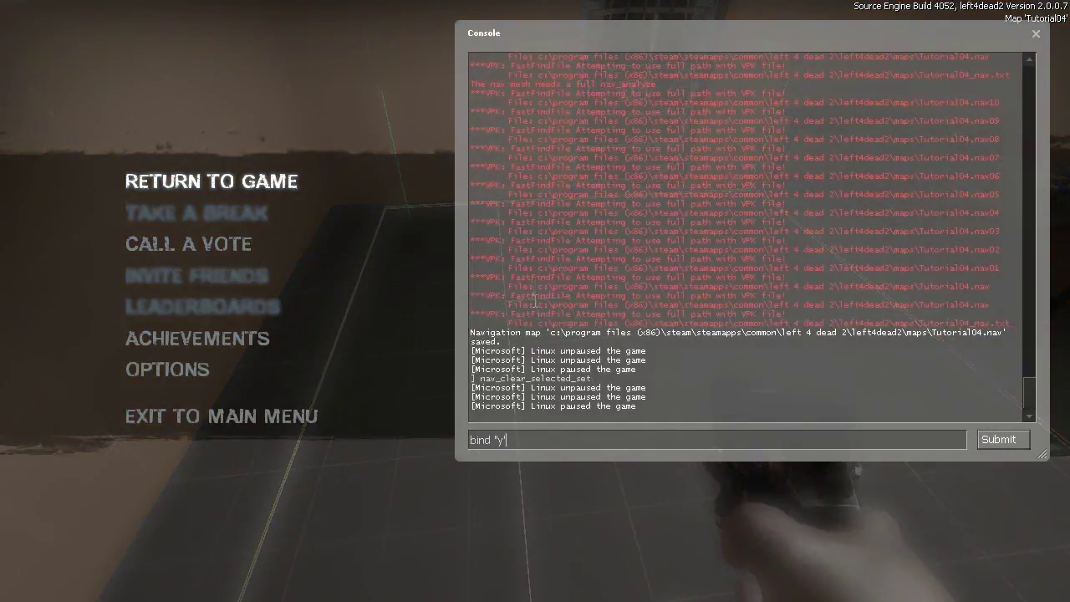
pyautogui.write('y"')
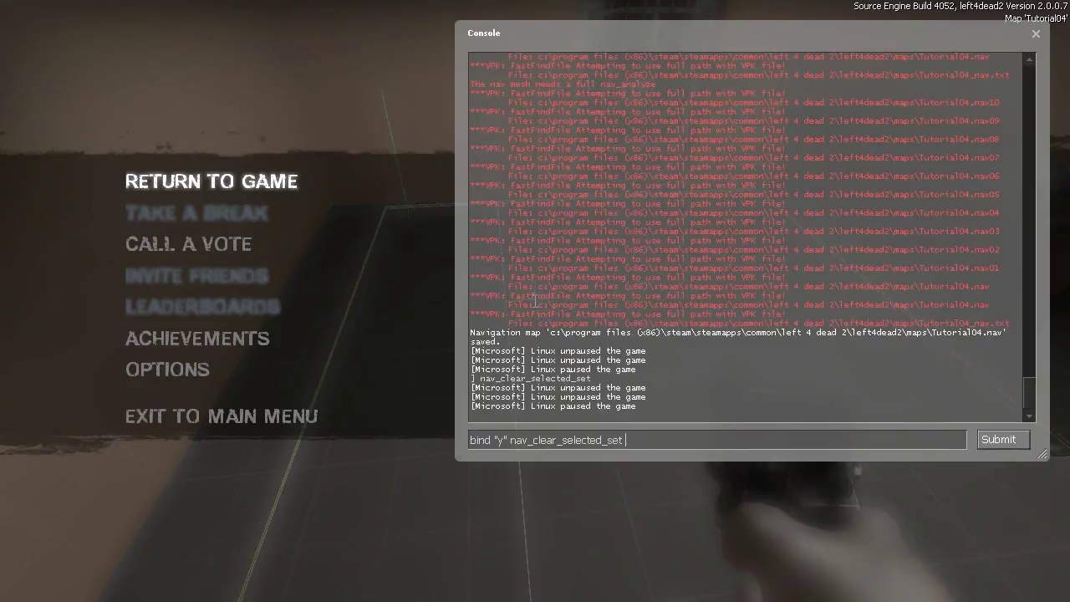
pyautogui.write(' nav_clear_selected_set')
pyautogui.press('Return')
pyautogui.write('bind "')
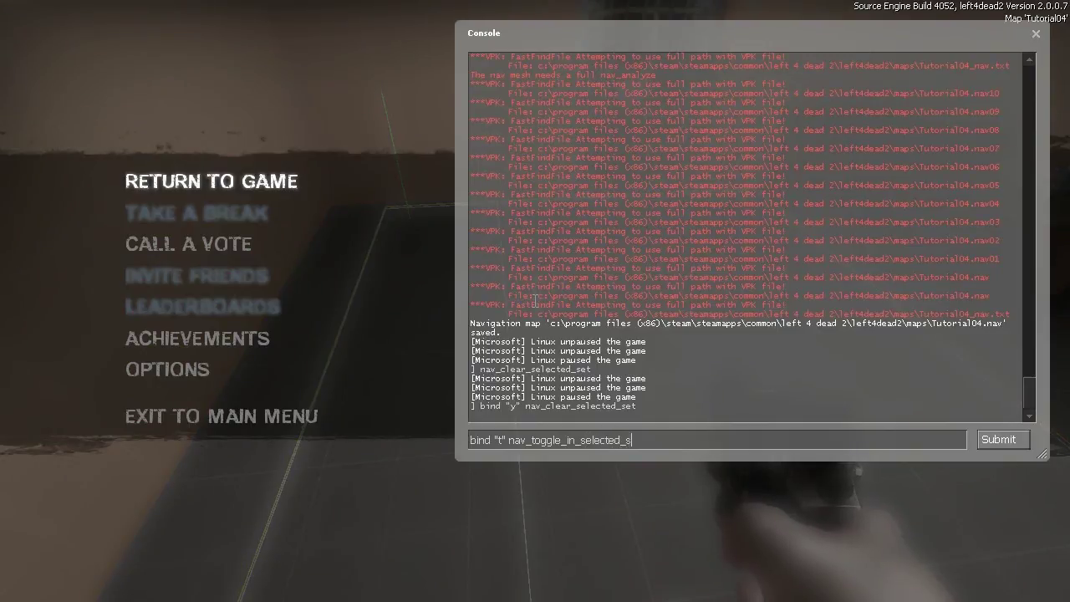
pyautogui.press('Return')
pyautogui.press('`')
# Add the starting room's floor navigation areas to the selected set and clear the selection again.
pyautogui.press('t')
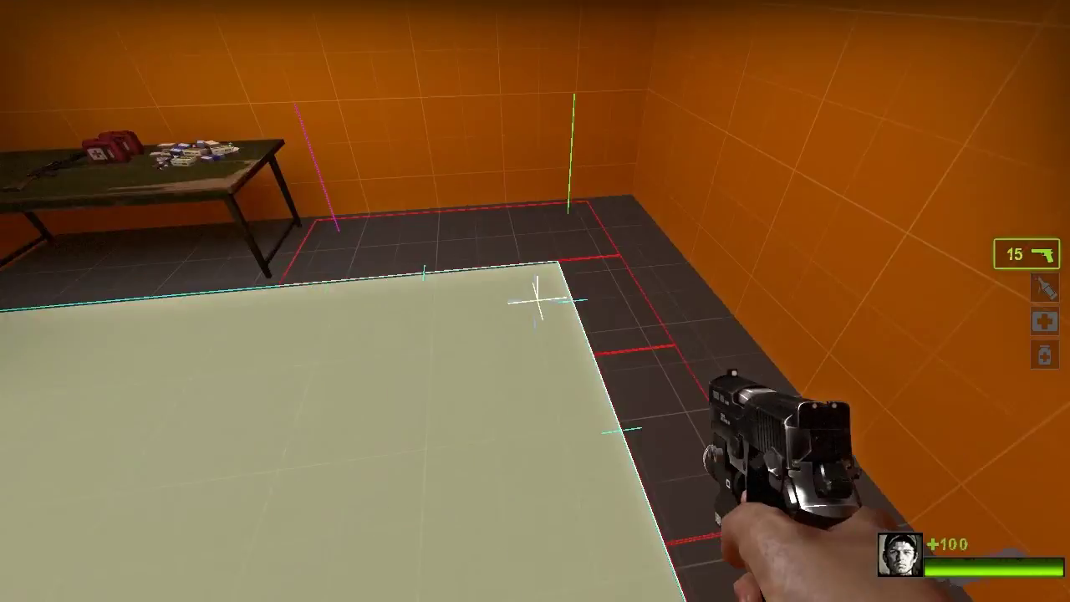
pyautogui.press('t')
pyautogui.press('t')
pyautogui.press('t')
pyautogui.press('t')
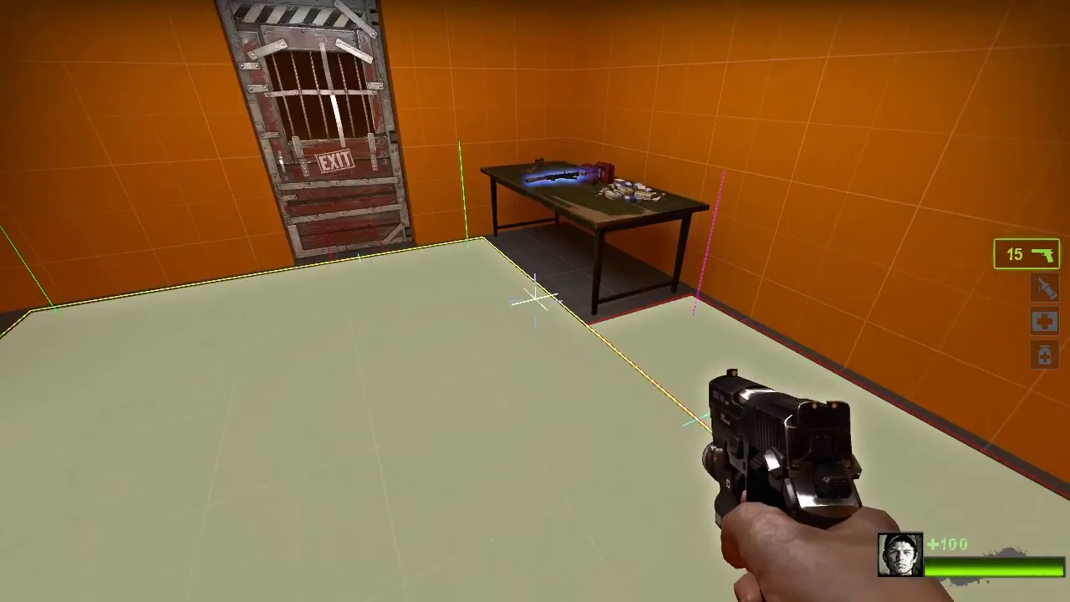
pyautogui.press('s')
pyautogui.press('w')
pyautogui.press('s')
pyautogui.press('s')
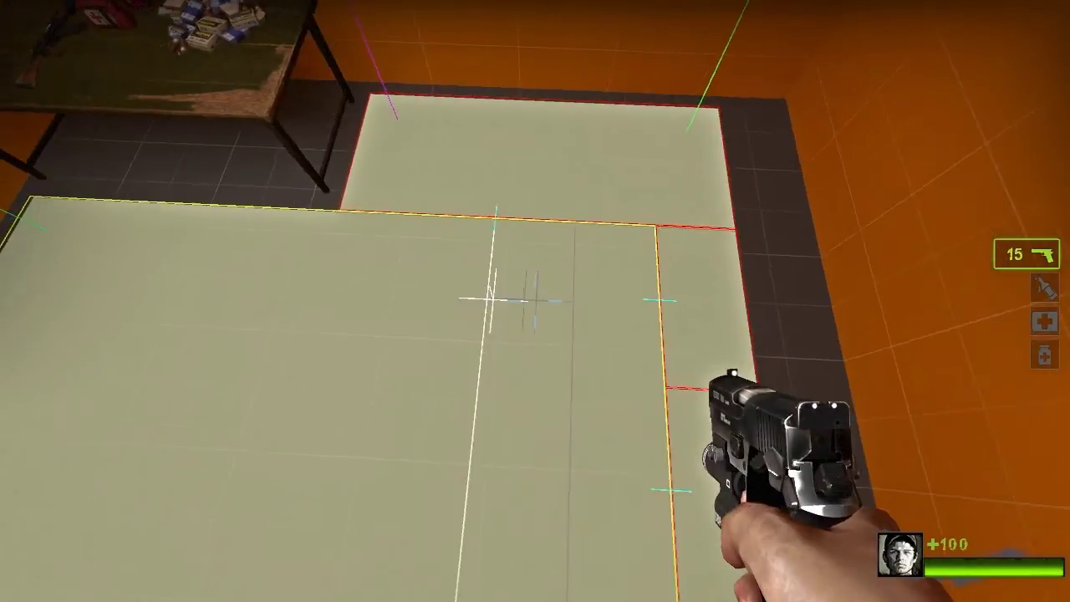
pyautogui.press('a')
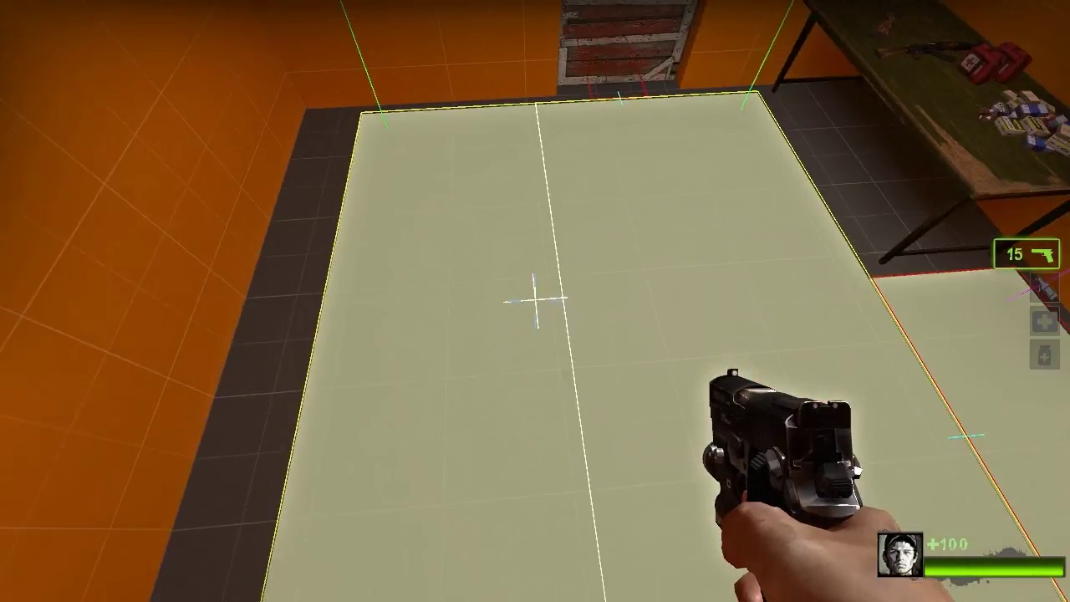
pyautogui.press('a')
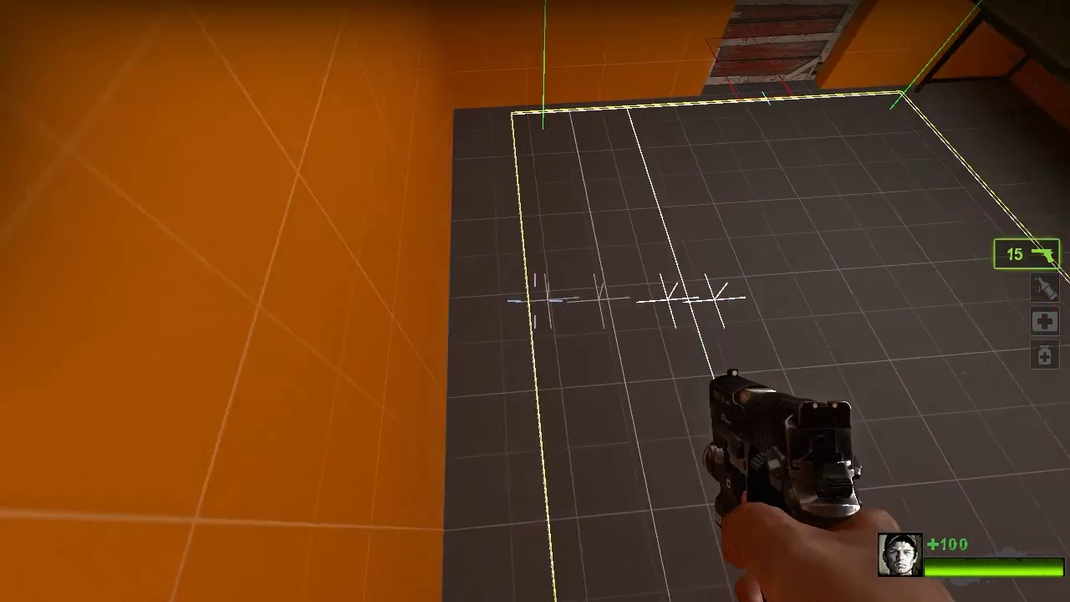
pyautogui.press('d')
pyautogui.press('a')
# Bind the u key to nav_split through the console and split the navigation area on the raised platform above the ladder.
pyautogui.moveTo(535, 300)
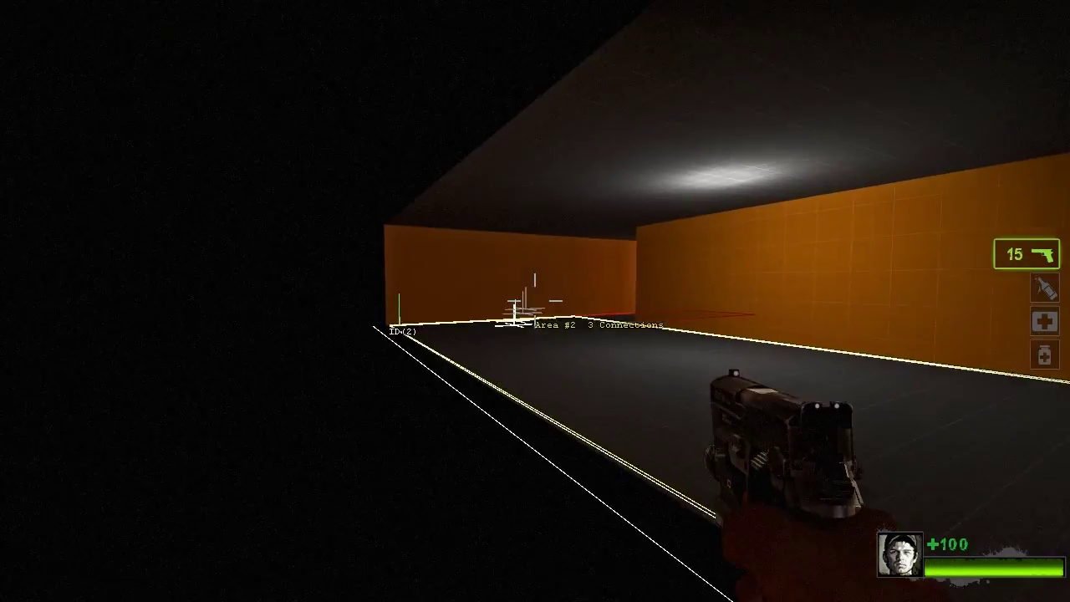
pyautogui.press('w')
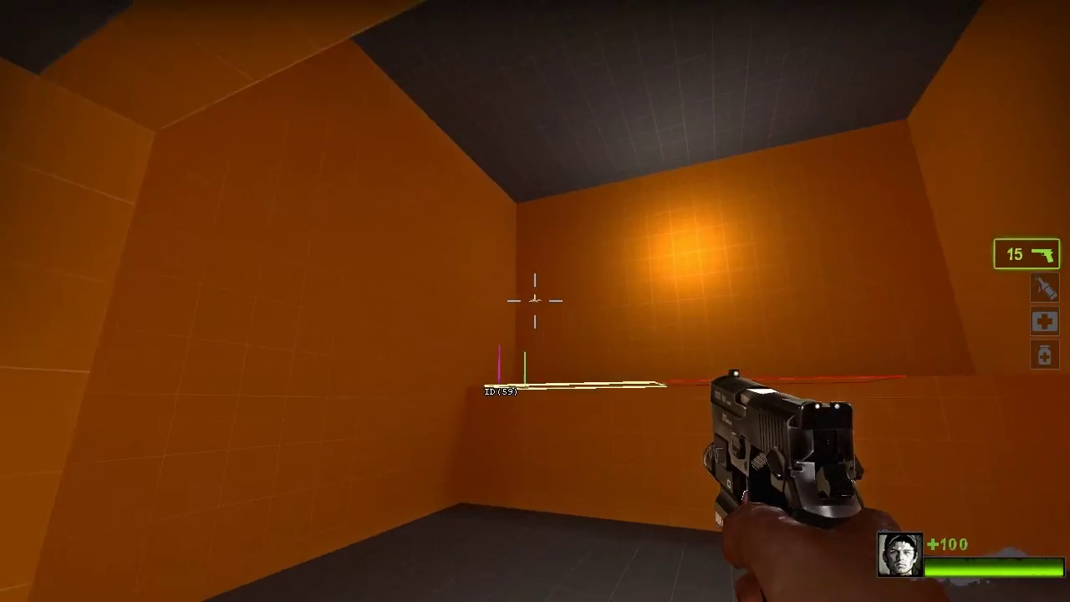
pyautogui.moveTo(535, 300)
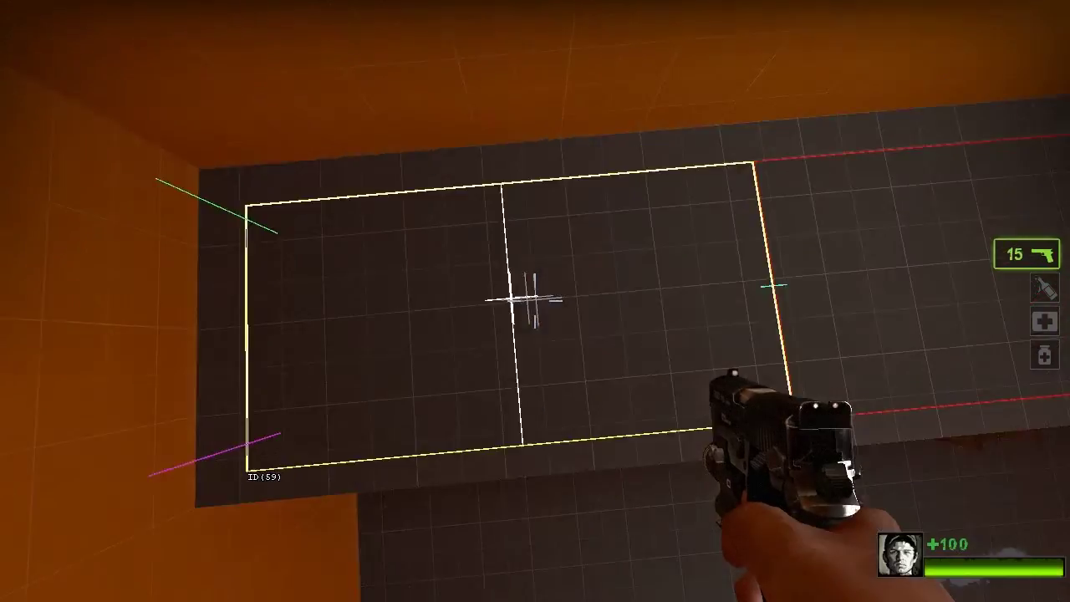
pyautogui.press('Escape')
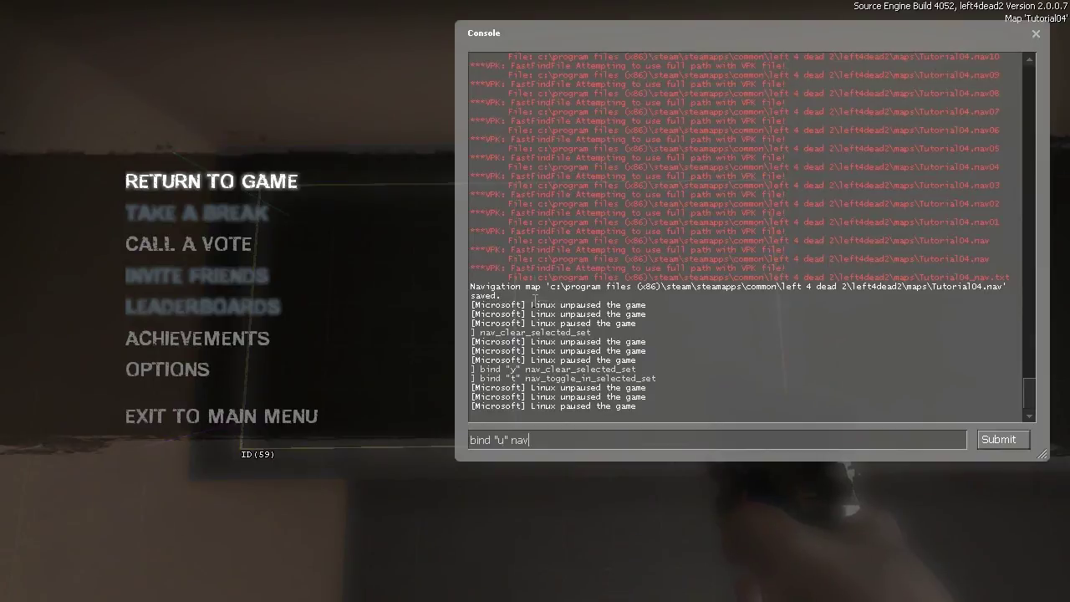
pyautogui.press('Return')
pyautogui.press('Escape')
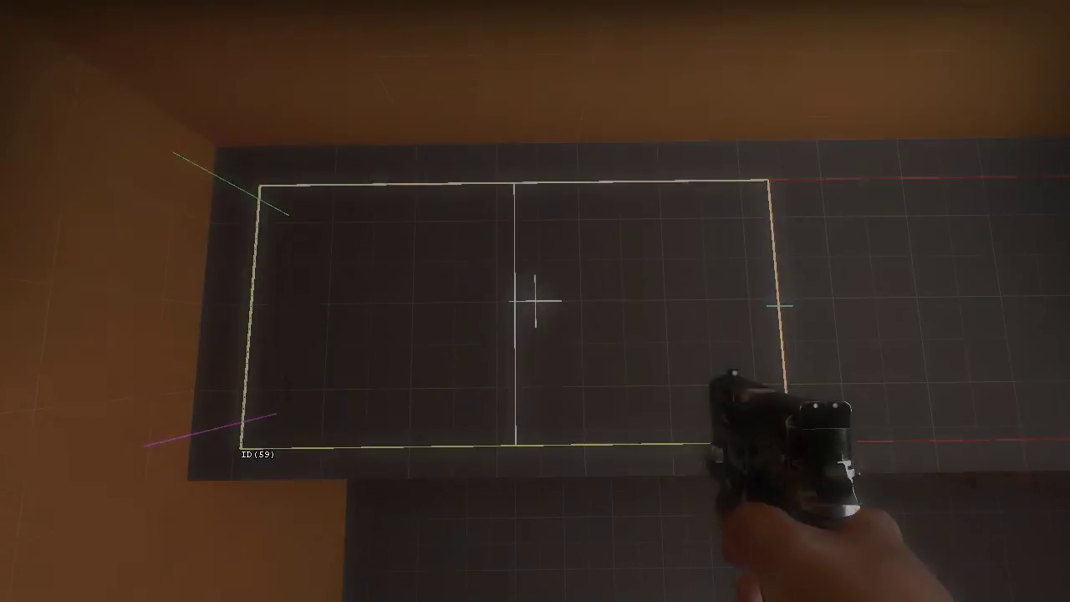
pyautogui.press('Delete')
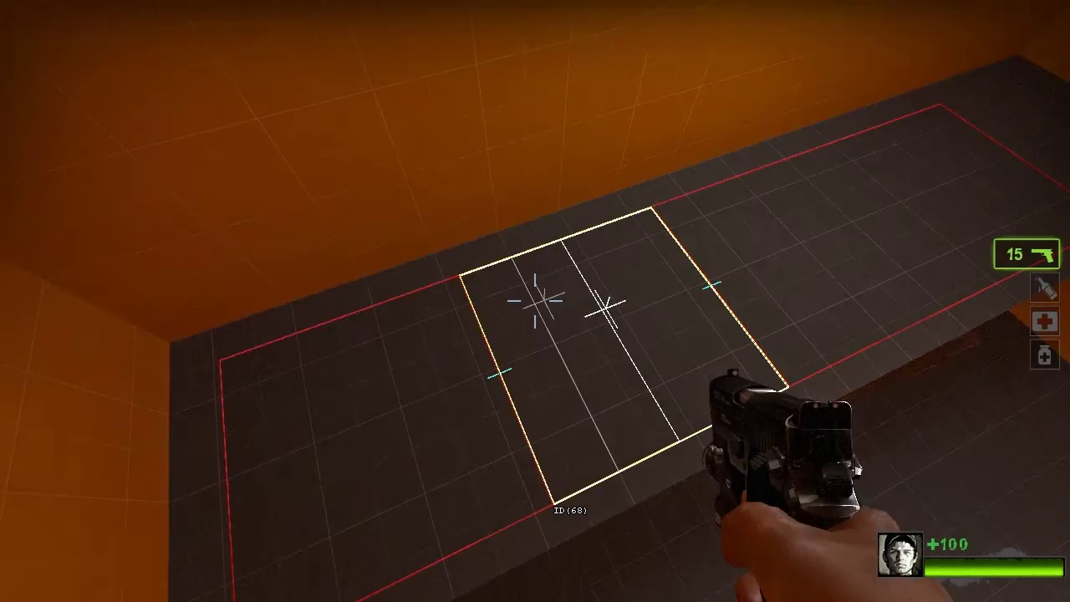
pyautogui.press('w')
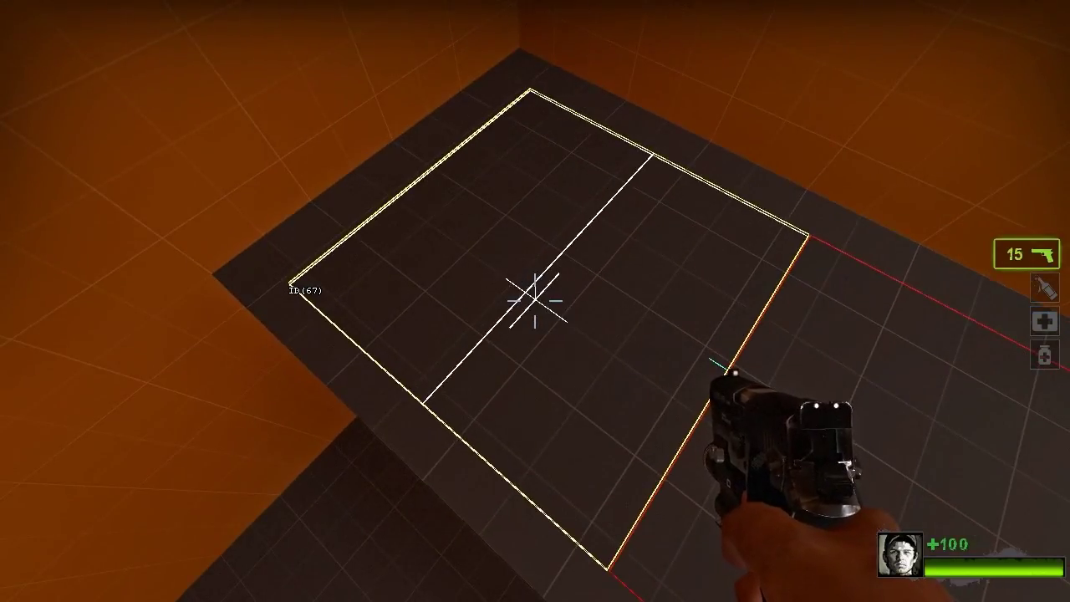
# Mark the platform's corner navigation area as FINALE through the console.
pyautogui.press('`')
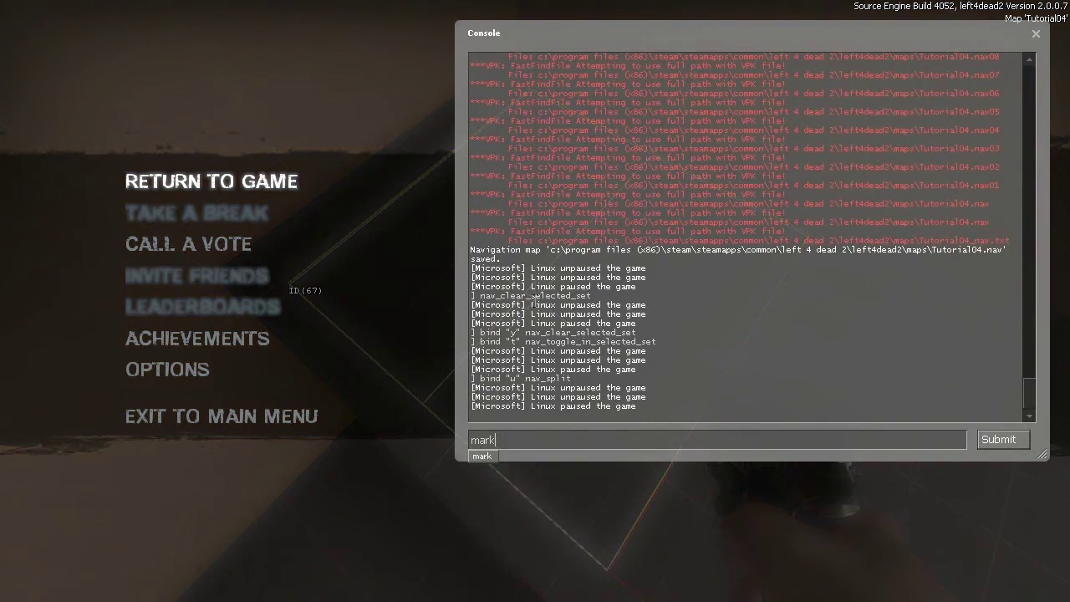
pyautogui.write('mark FINALE')
pyautogui.press('Return')
pyautogui.press('`')
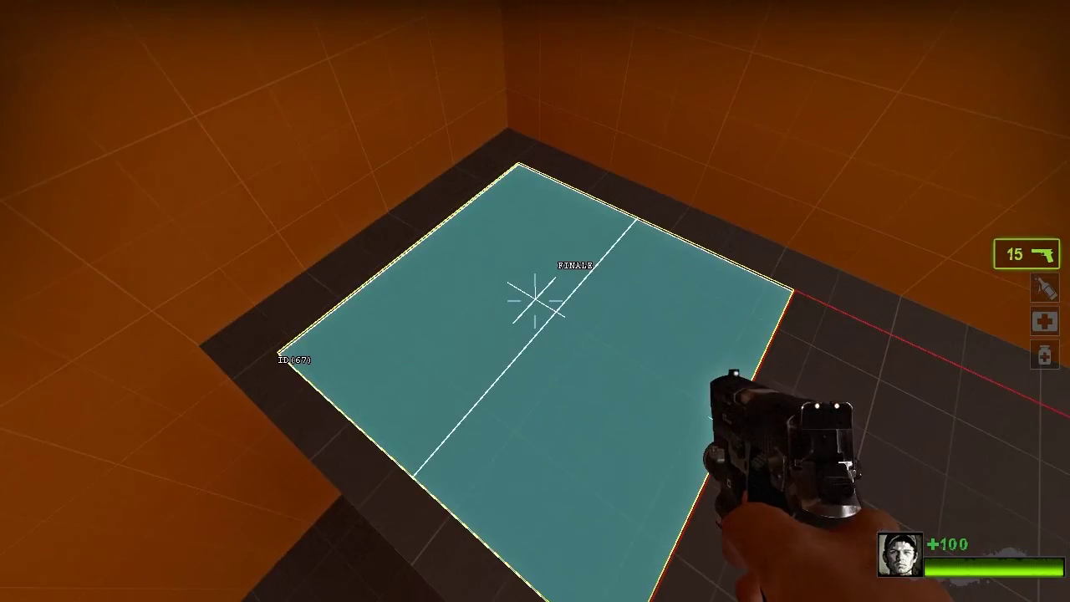
# Return to the starting room, select its floor navigation areas and mark them as PLAYER_START through the console.
pyautogui.press('d')
pyautogui.press('w')
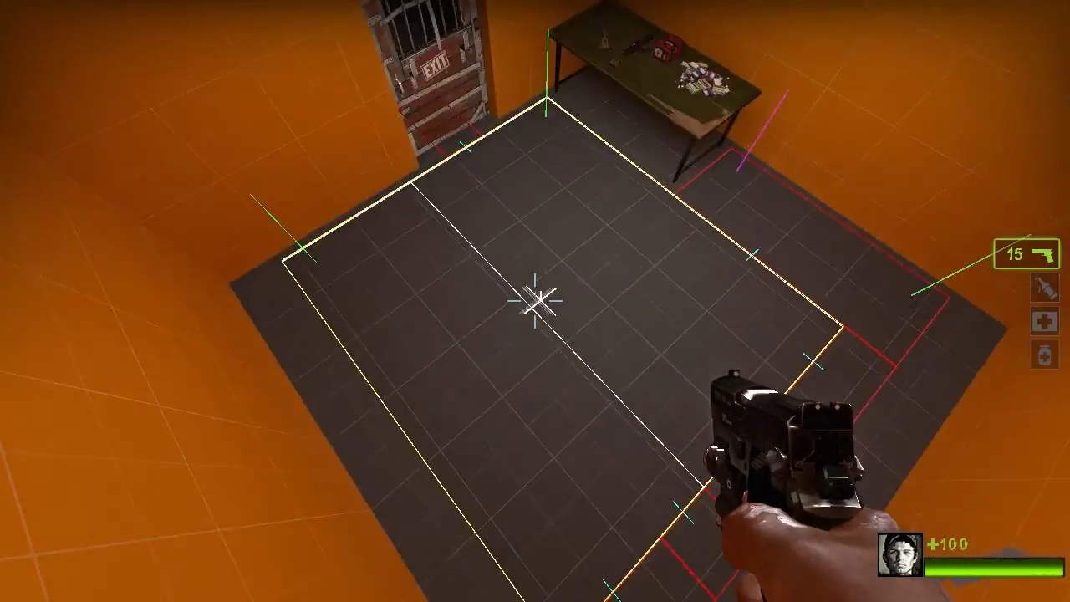
pyautogui.press('s')
pyautogui.press('w')
pyautogui.click(535, 301)
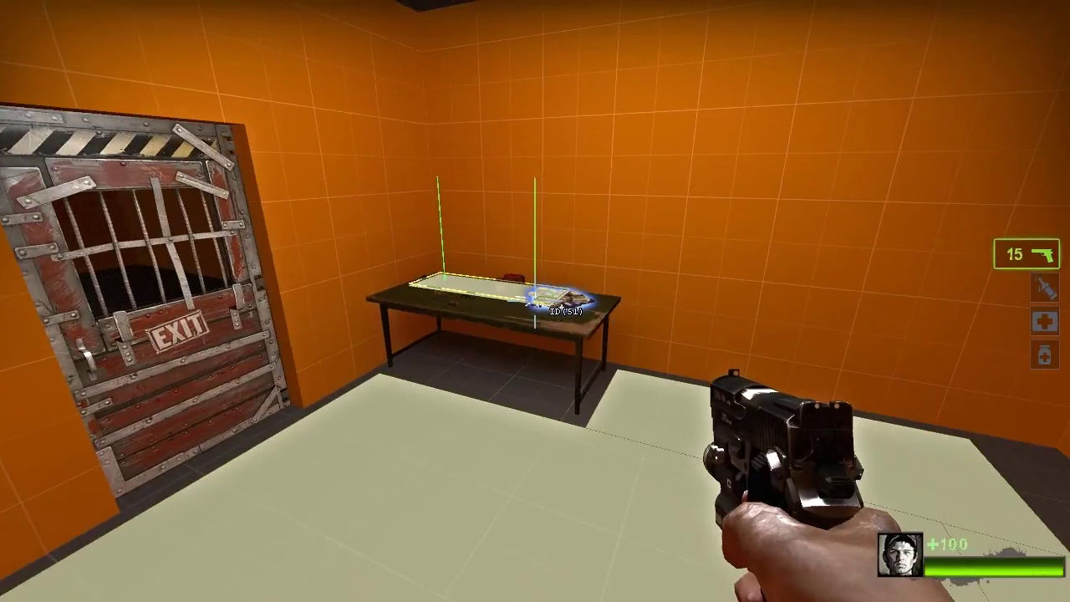
pyautogui.press('`')
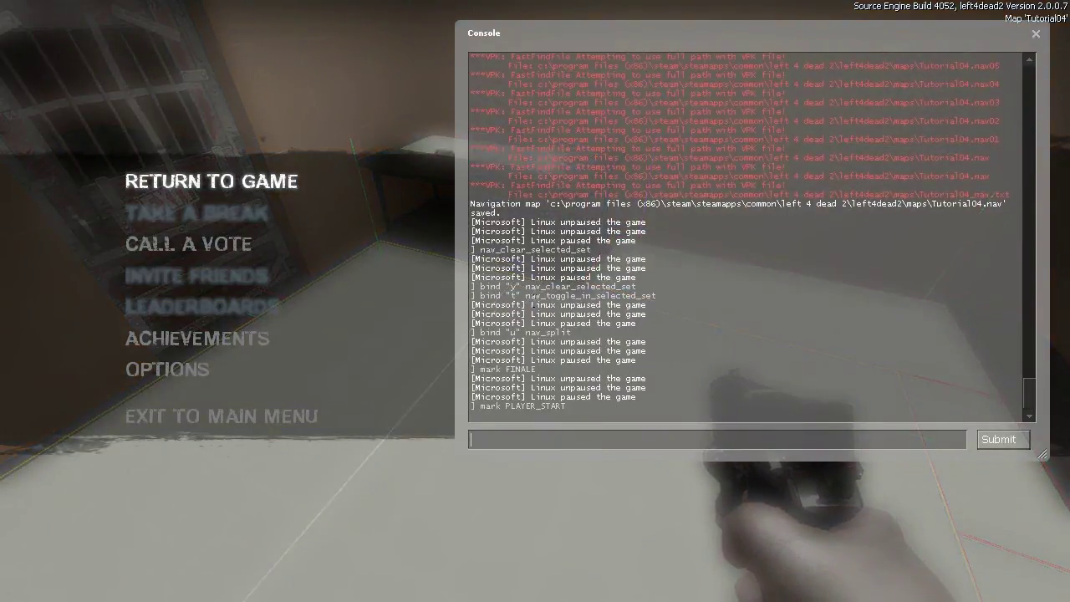
pyautogui.press('`')
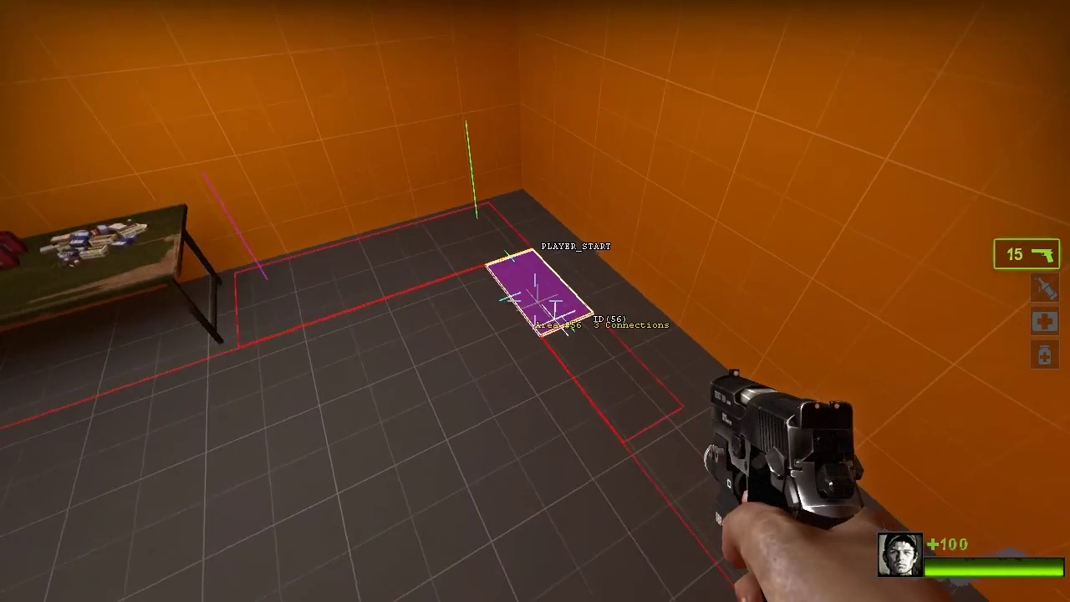
pyautogui.press('w')
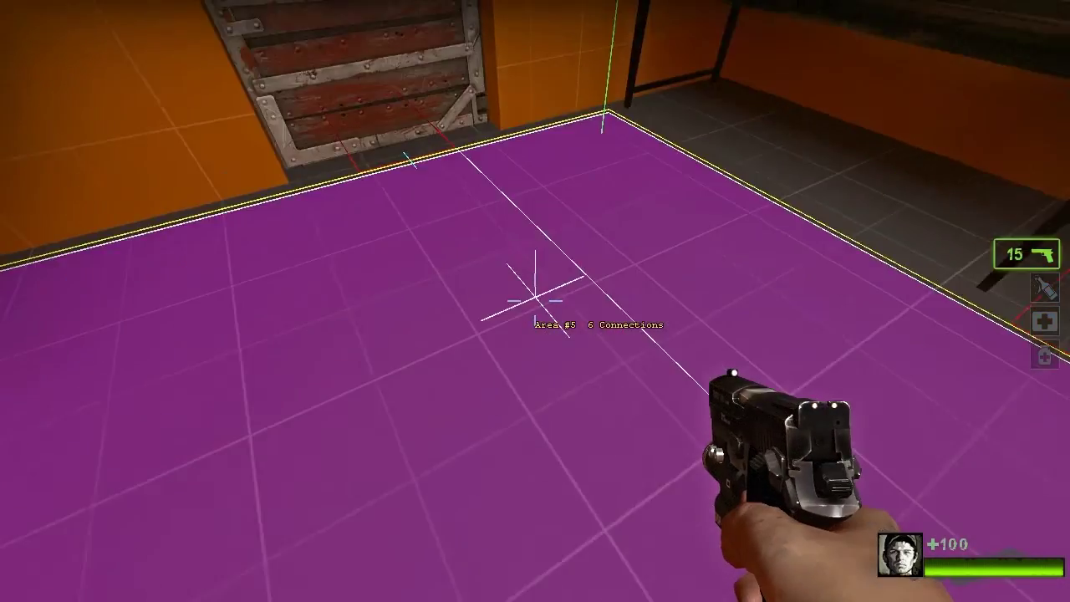
pyautogui.press('w')
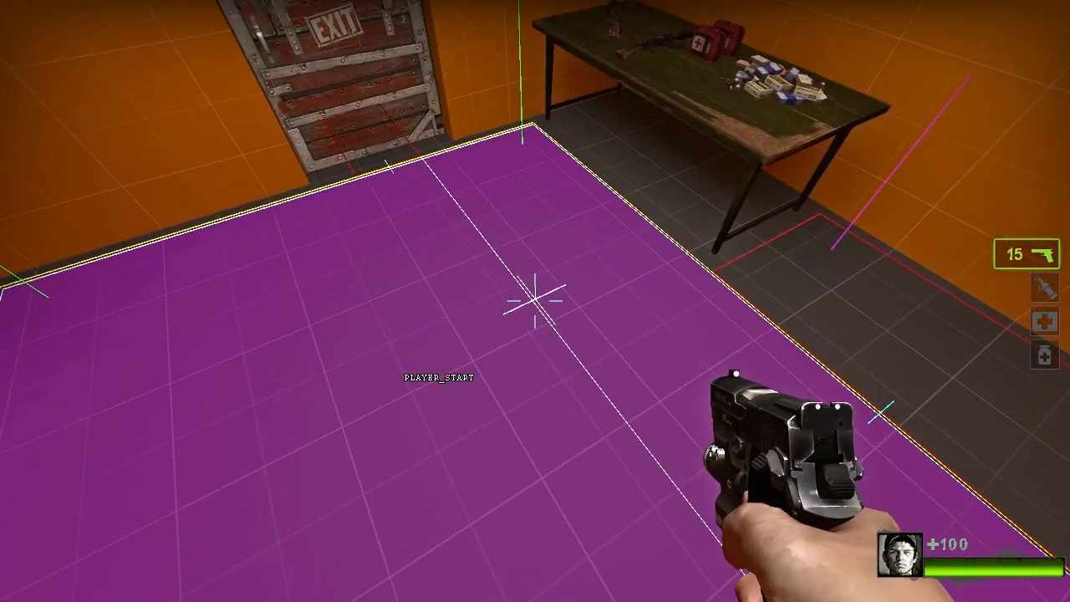
# Set z_debug to 1 through the console and inspect the PLAYER_START area on the starting room's floor.
pyautogui.press('`')
pyautogui.write('z')
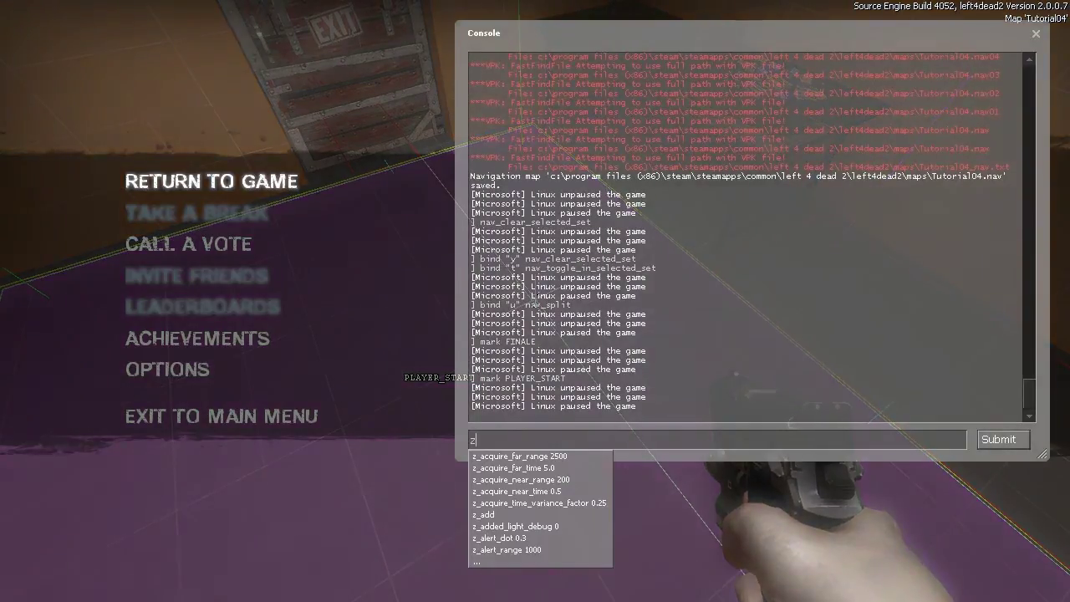
pyautogui.write('_debu')
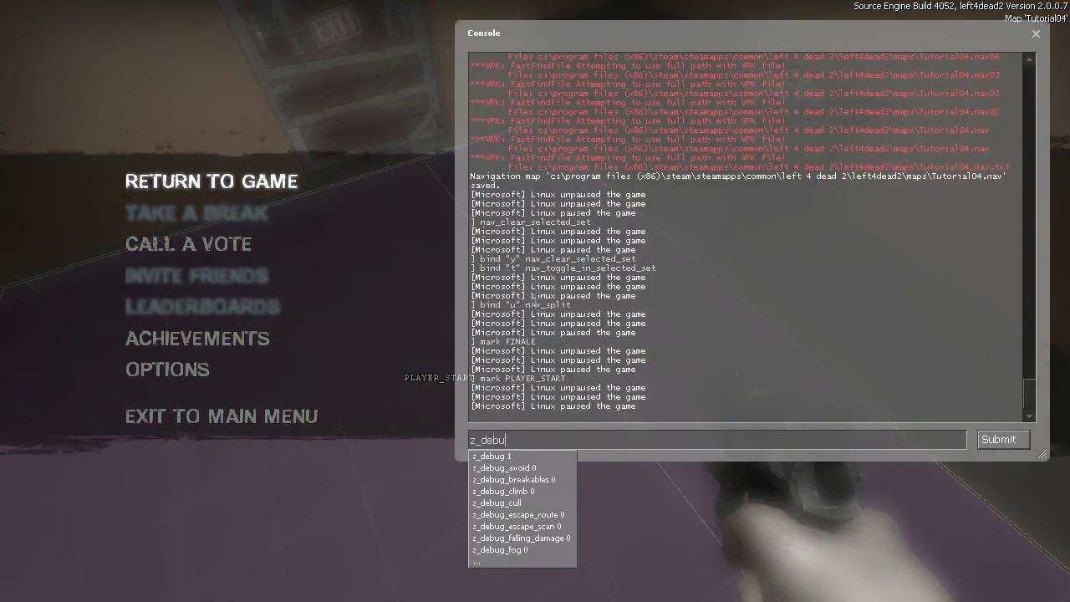
pyautogui.write('g 1')
pyautogui.press('Return')
pyautogui.press('Escape')
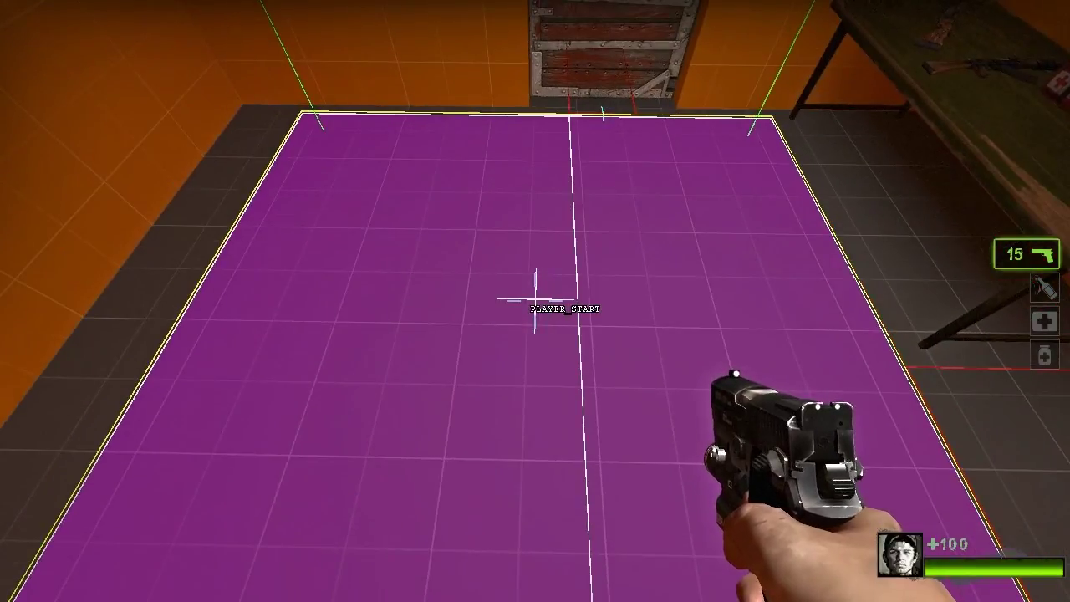
pyautogui.press('`')
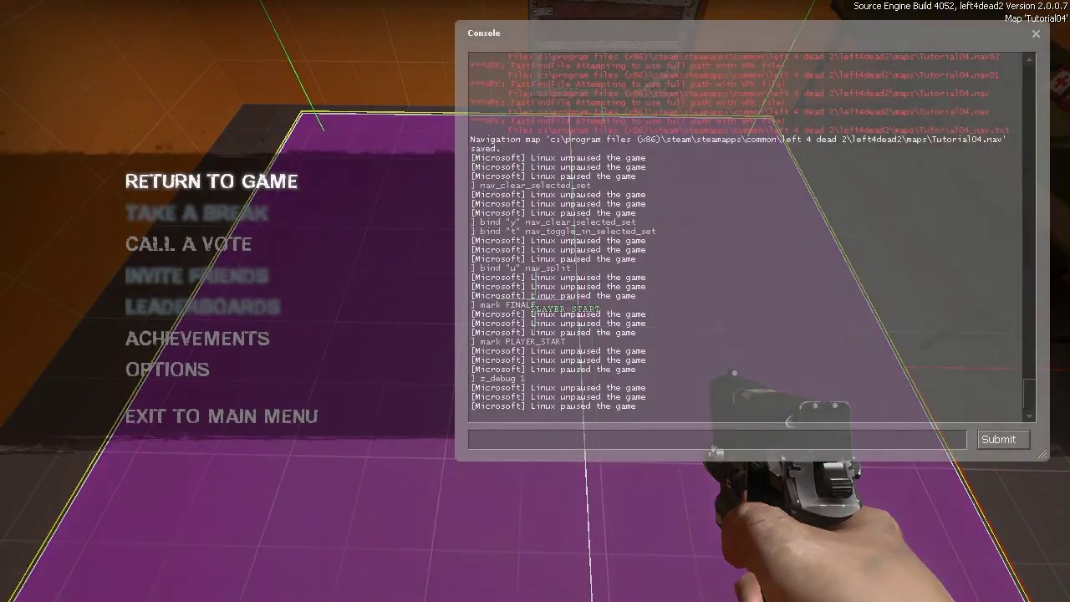
pyautogui.press('Escape')
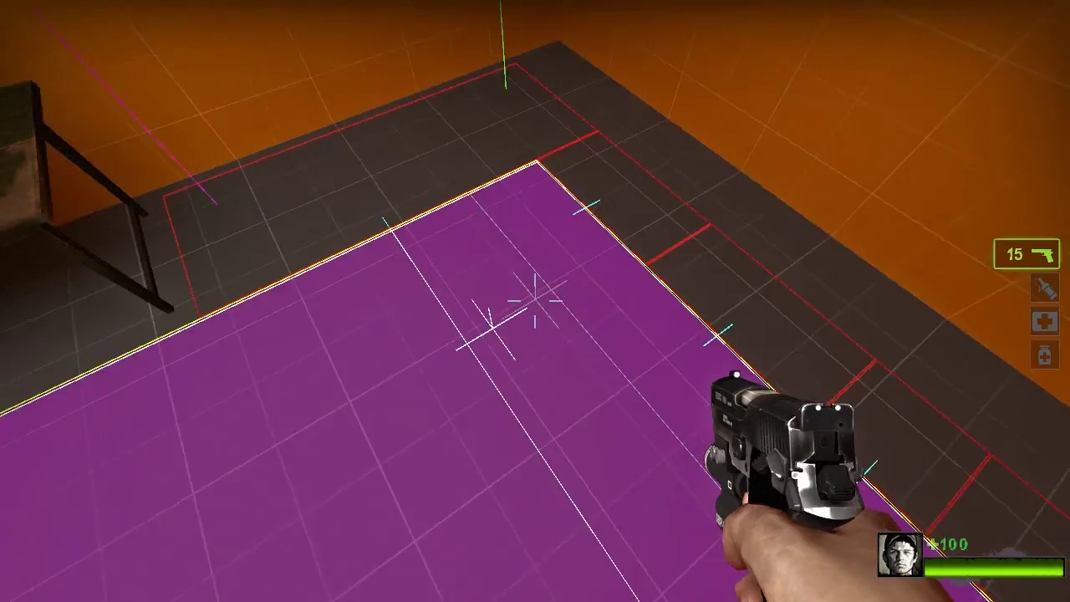
# Clear the PLAYER_START attribute from the starting room's floor areas with clear_attribute and mark them as PLAYER_START again.
pyautogui.press('`')
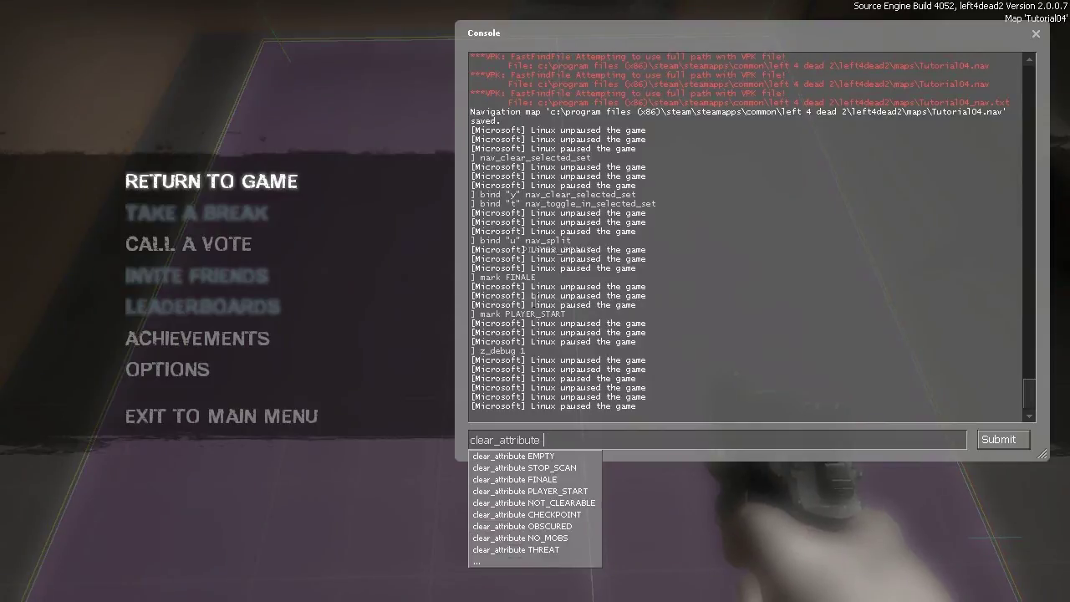
pyautogui.write('pl')
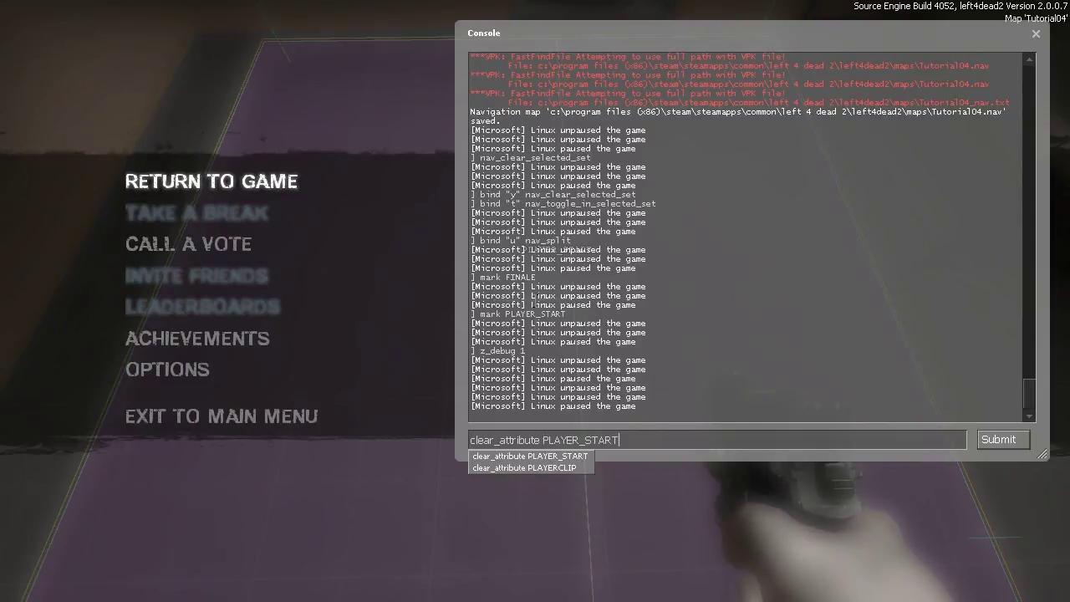
pyautogui.press('Return')
pyautogui.press('Escape')
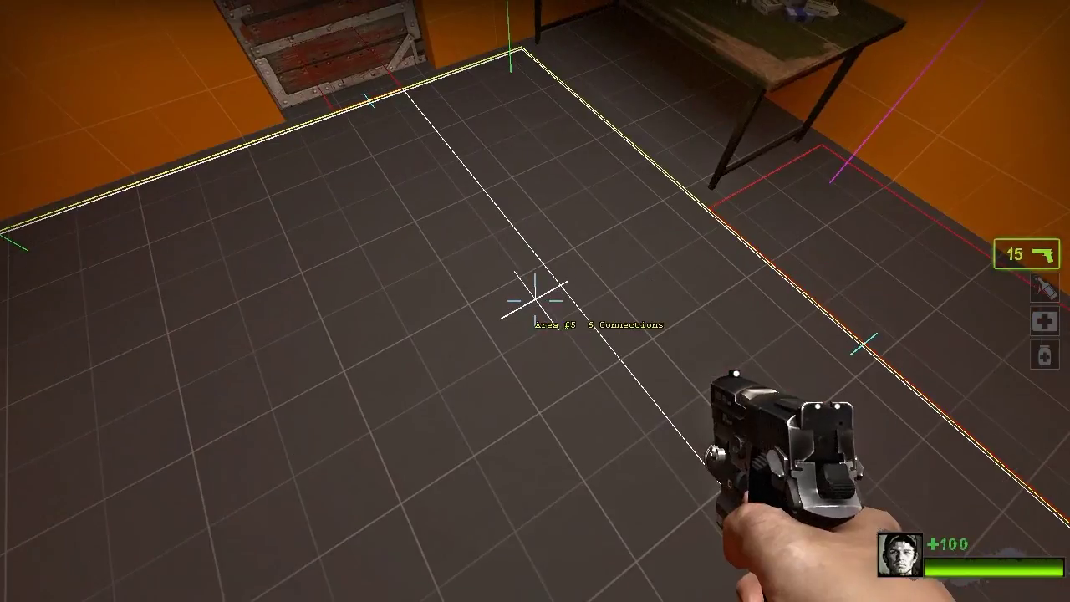
pyautogui.press('`')
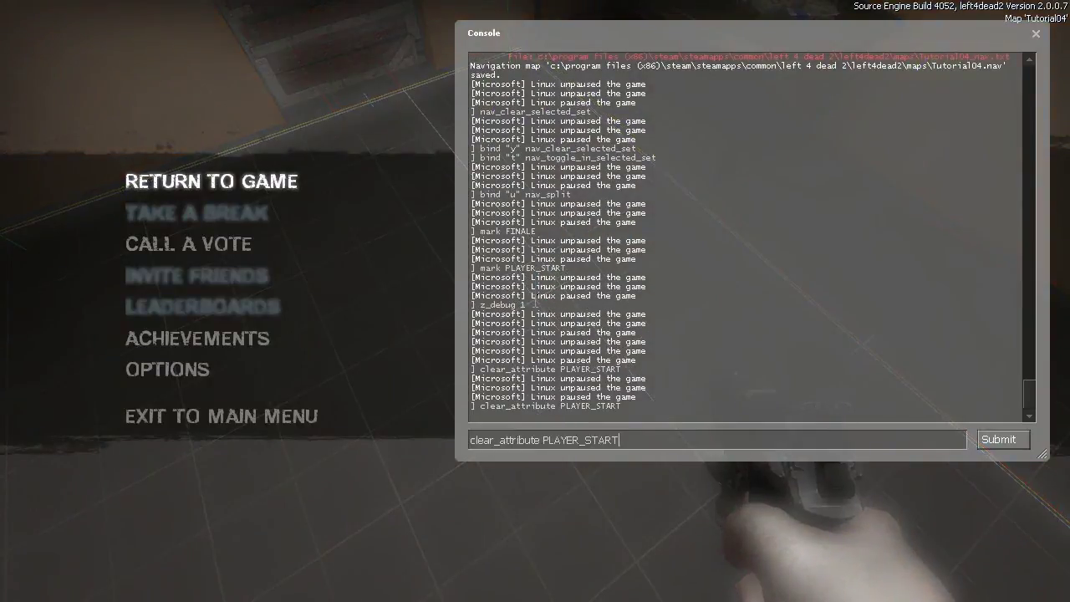
pyautogui.press('Return')
pyautogui.press('Escape')
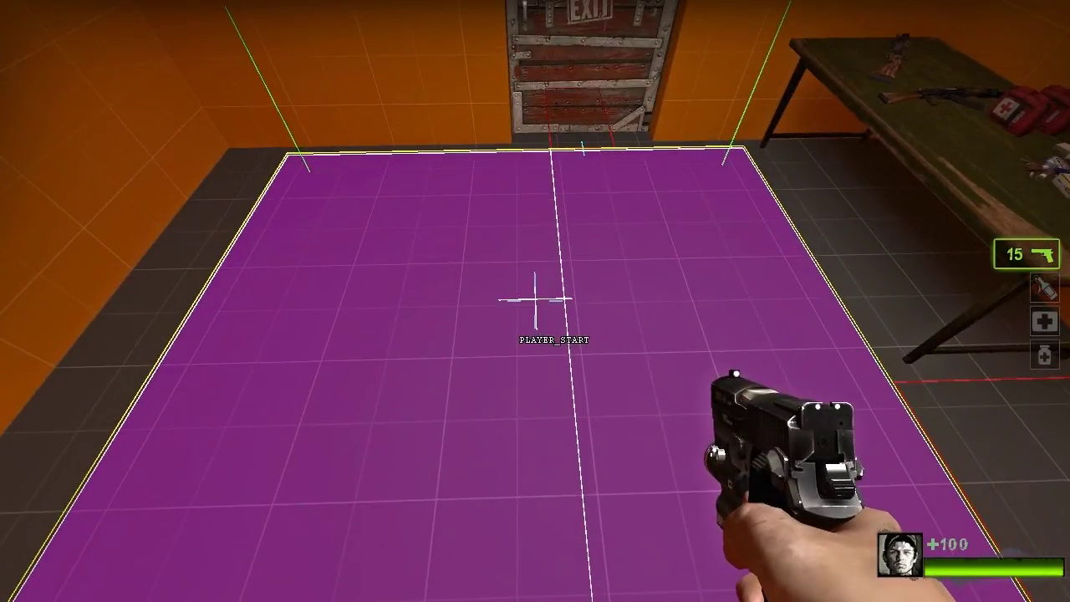
pyautogui.press('`')
pyautogui.write('nav_e')
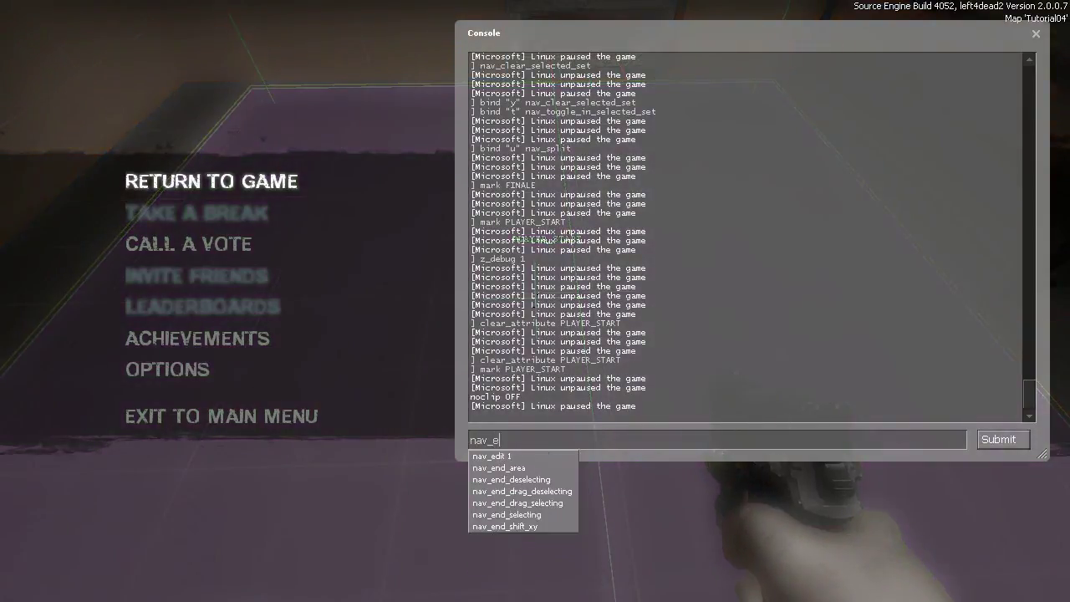
pyautogui.press('Tab')
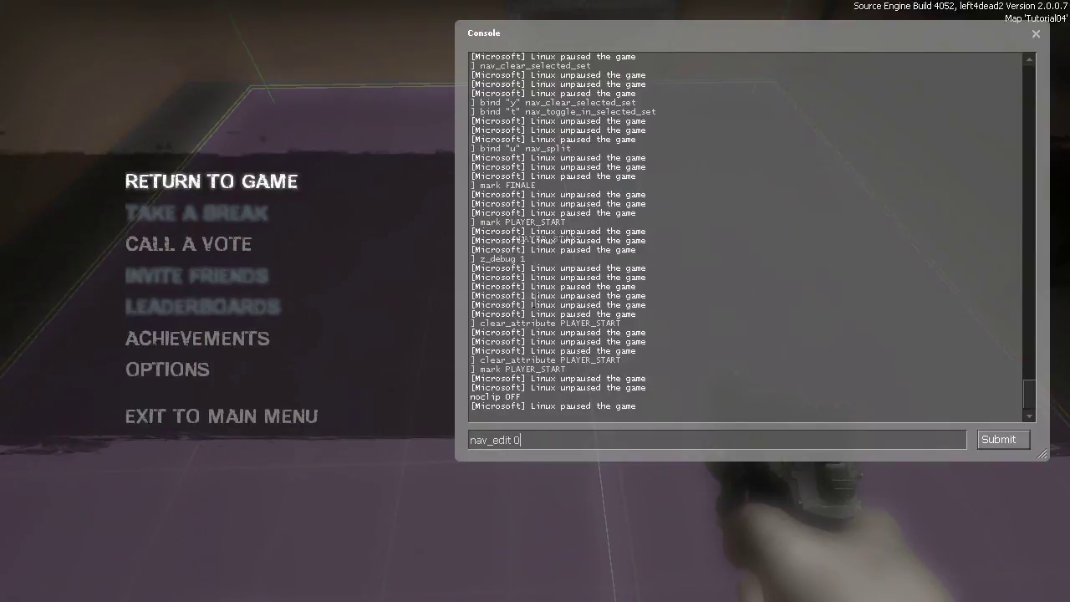
pyautogui.press('BackSpace')
pyautogui.press('BackSpace')
pyautogui.press('BackSpace')
pyautogui.press('BackSpace')
pyautogui.press('BackSpace')
pyautogui.press('BackSpace')
pyautogui.press('BackSpace')
pyautogui.press('BackSpace')
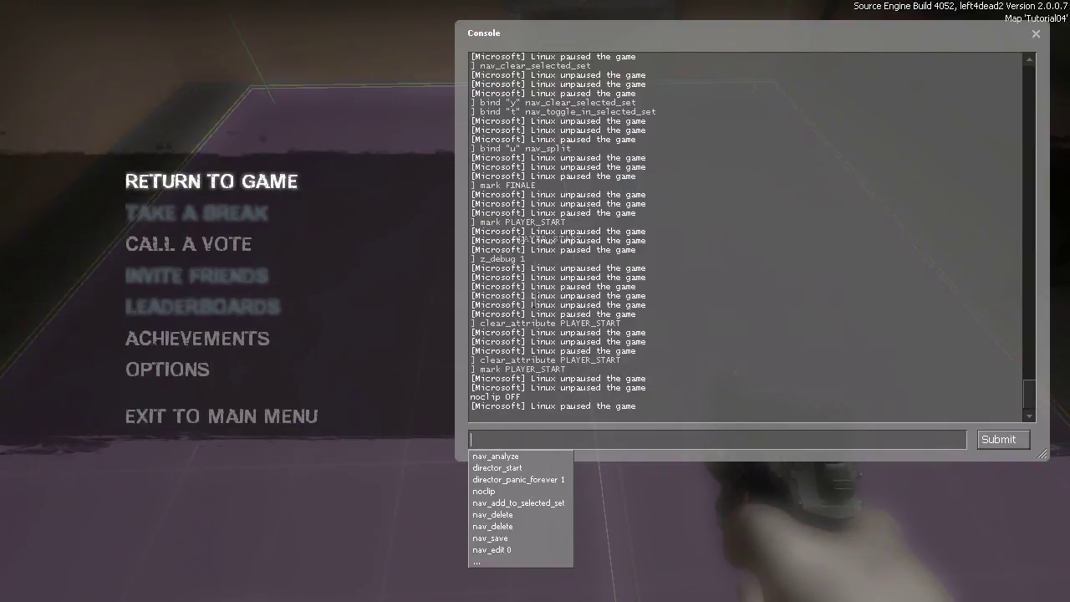
# Set z_debug to 0 and save the navigation mesh with nav_save through the console.
pyautogui.write('z_debug 0')
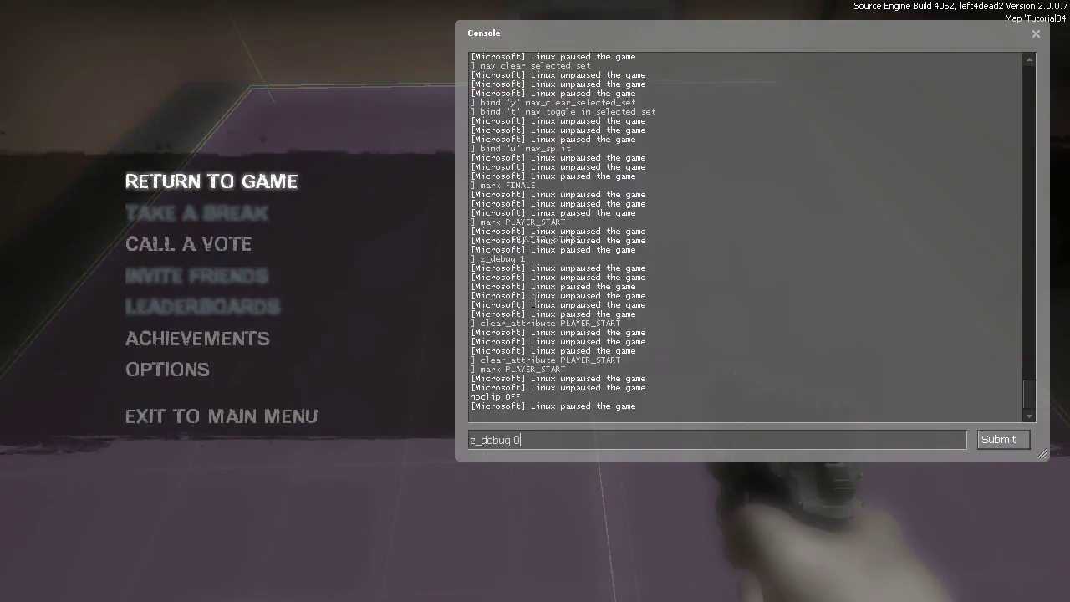
pyautogui.press('Return')
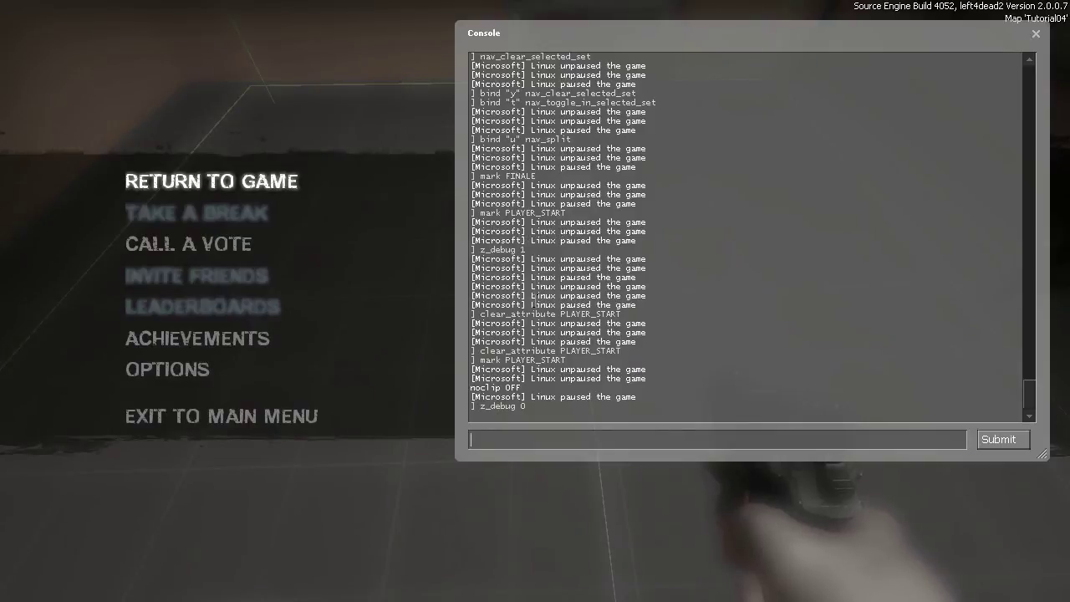
pyautogui.write('nav_save')
pyautogui.press('Return')
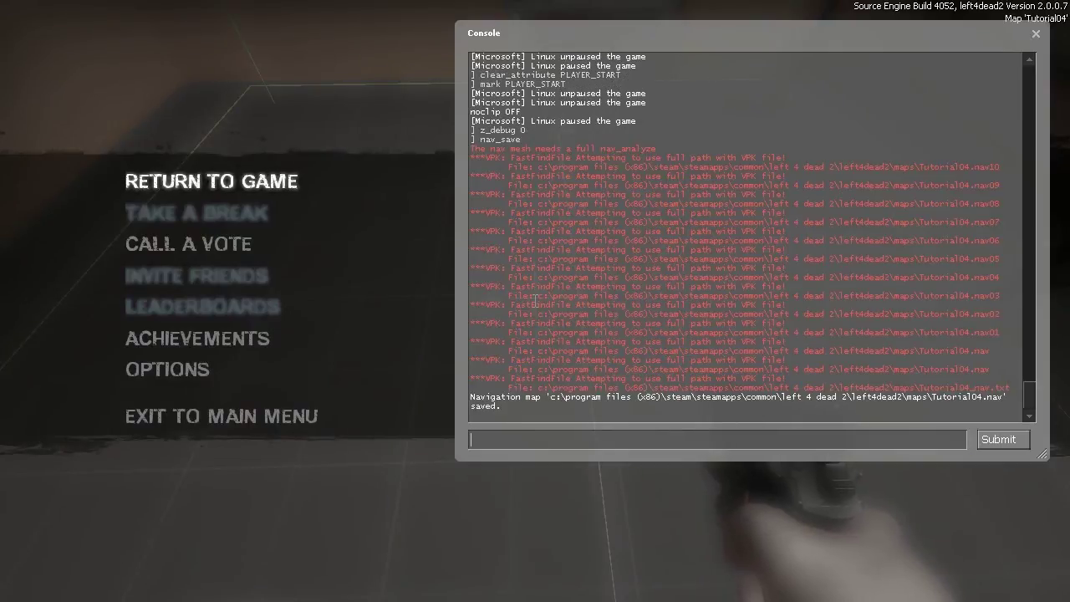
# Run nav_analyze on the saved Tutorial04 navigation mesh and let the map reload.
pyautogui.write('nav_analyze')
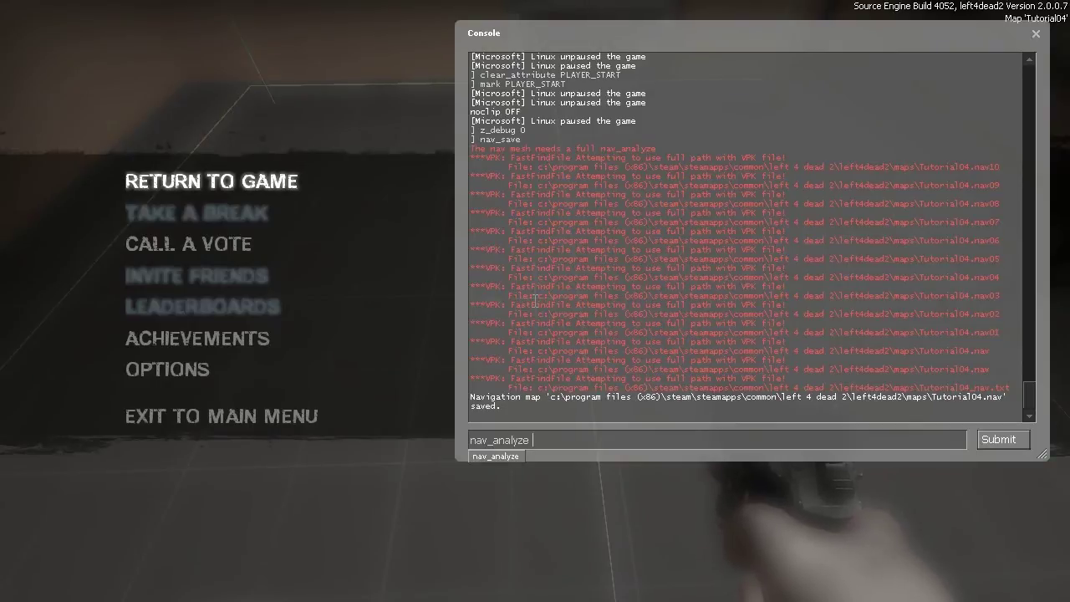
pyautogui.press('Return')
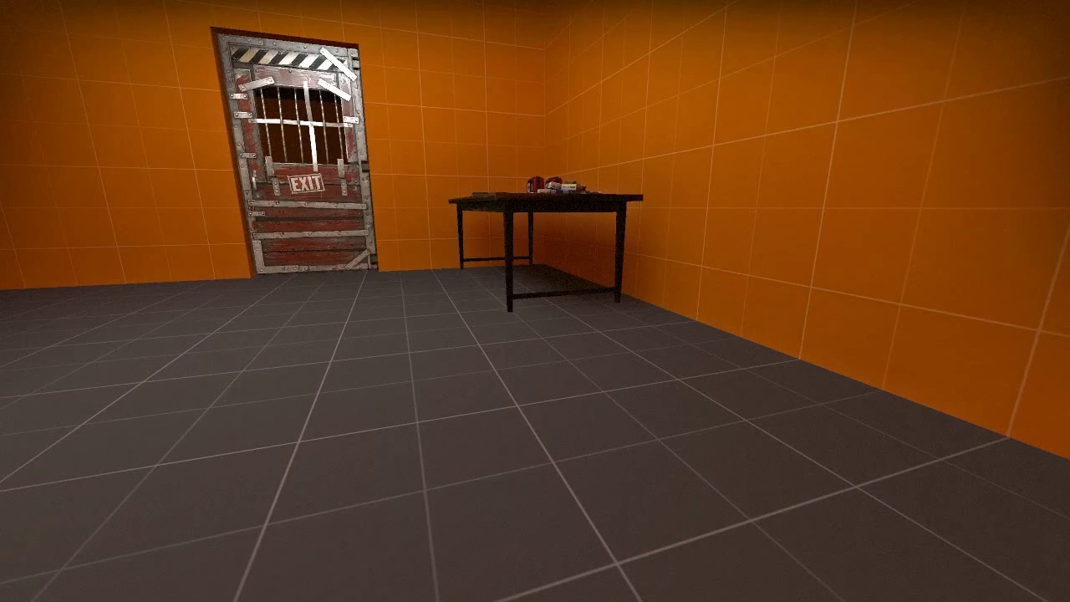
pyautogui.press('`')
pyautogui.press('`')
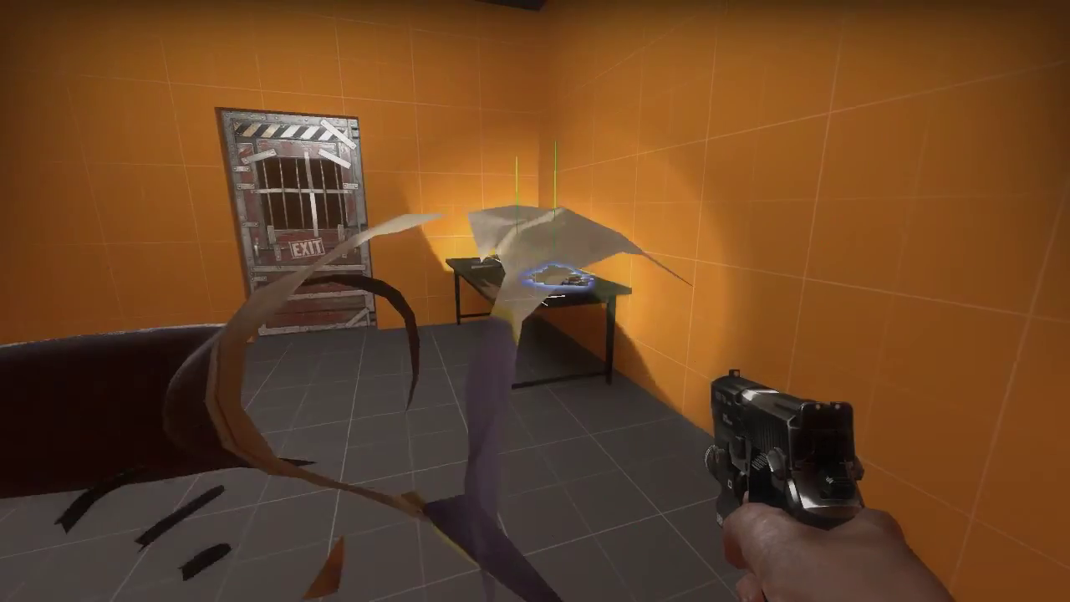
# Turn off navigation mesh editing with nav_edit 0 in the console.
pyautogui.press('`')
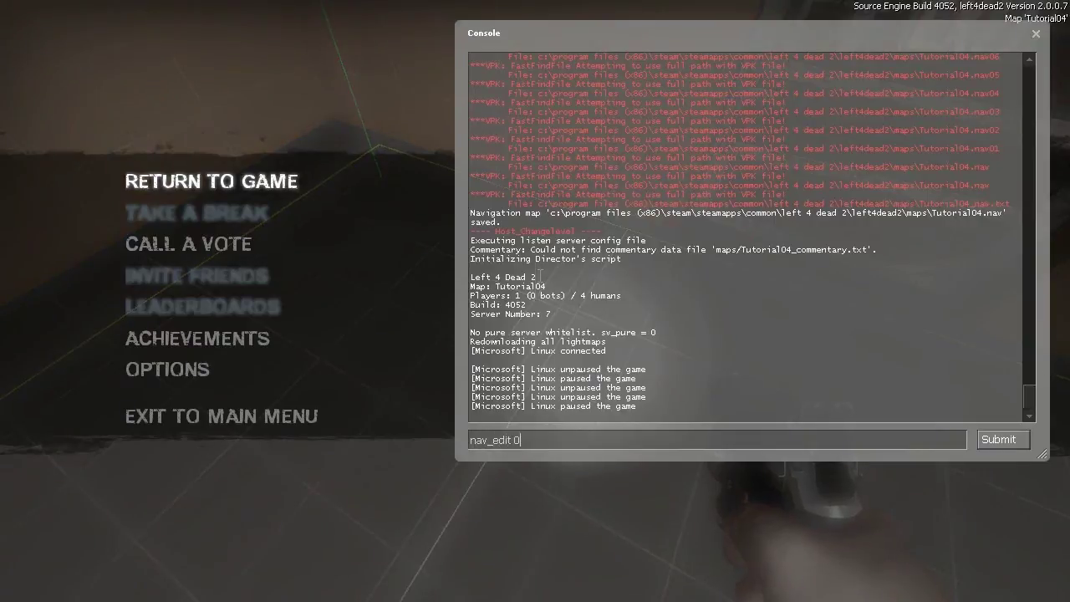
pyautogui.press('Return')
pyautogui.press('Escape')
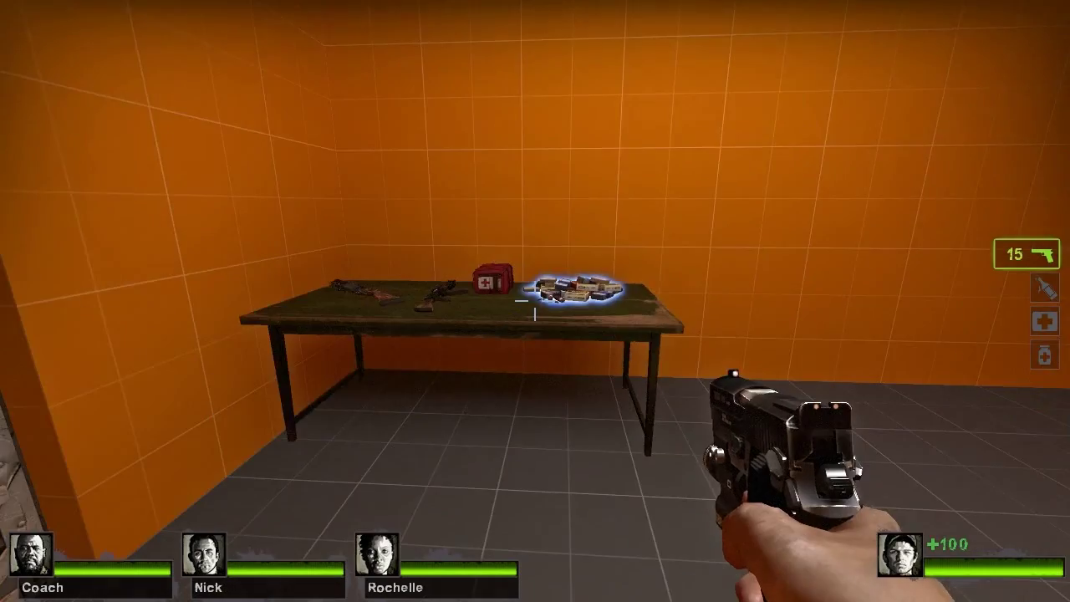
# Take the grenade launcher from the table and leave the starting room so the survivor bots can follow.
pyautogui.press('e')
pyautogui.press('e')
pyautogui.press('w')
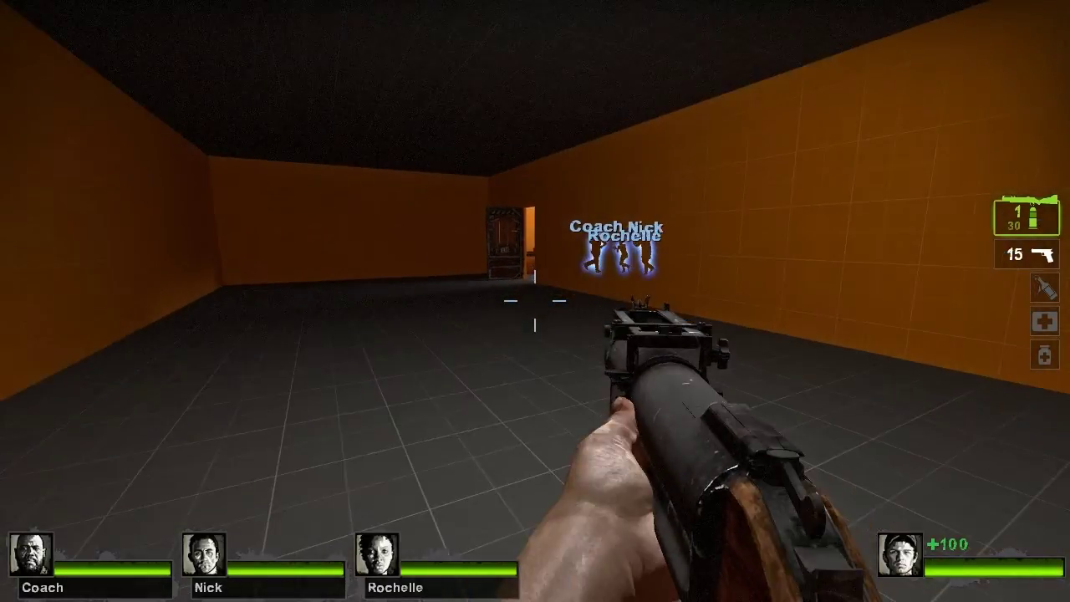
pyautogui.press('s')
pyautogui.press('s')
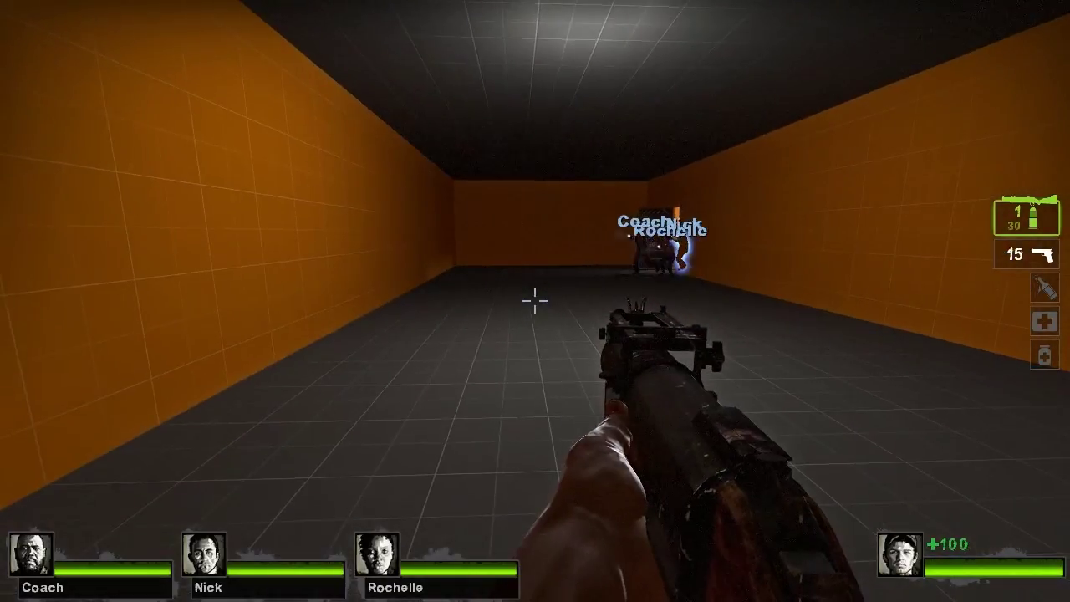
# Walk through the corridor to the ladder room, climb onto the raised platform and check how the survivor bots follow.
pyautogui.press('w')
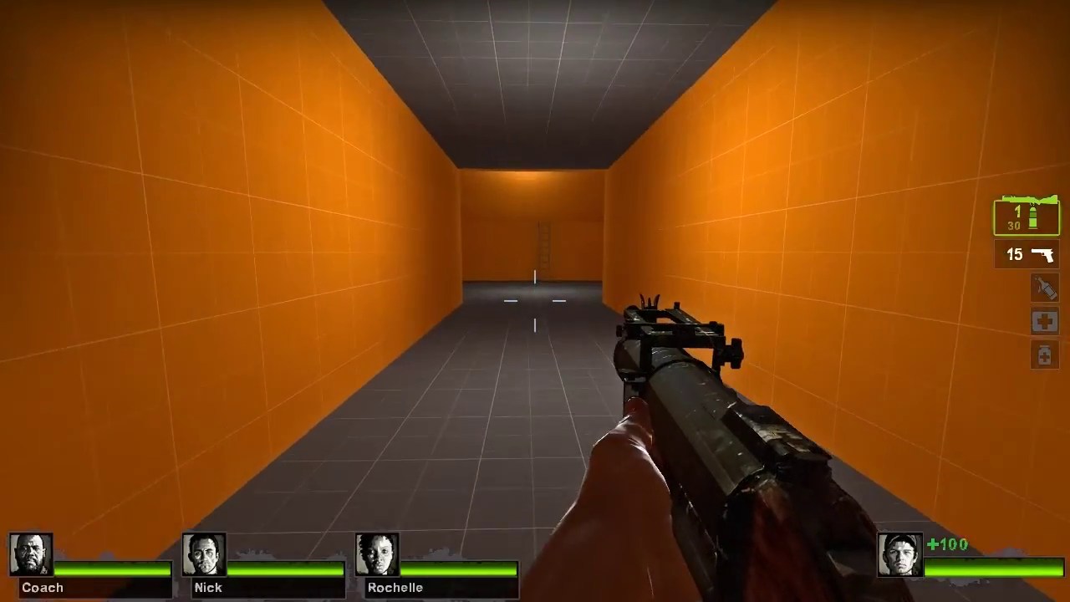
pyautogui.press('w')
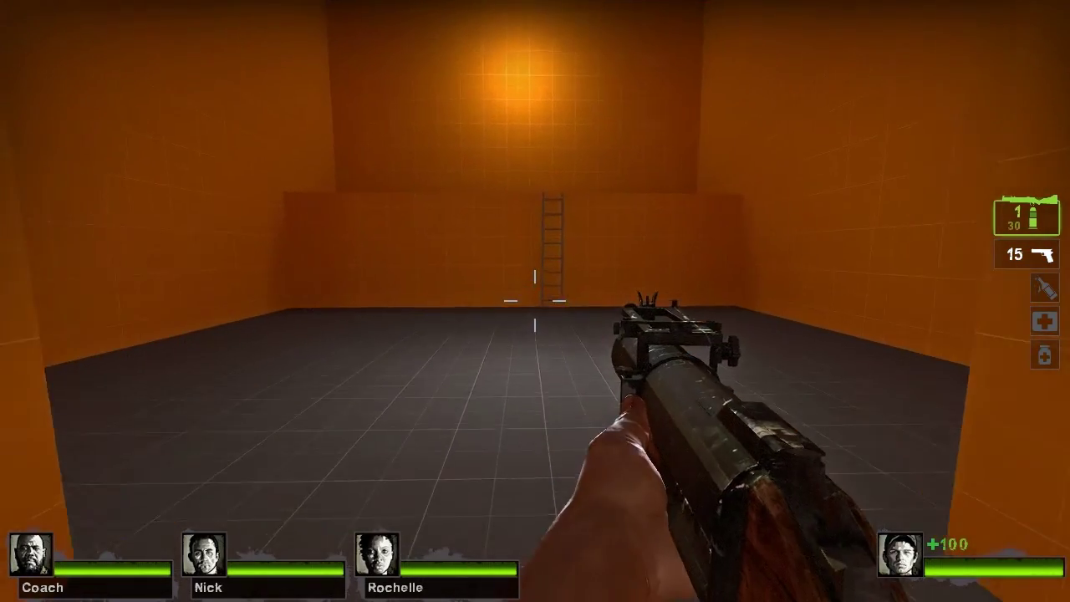
pyautogui.press('w')
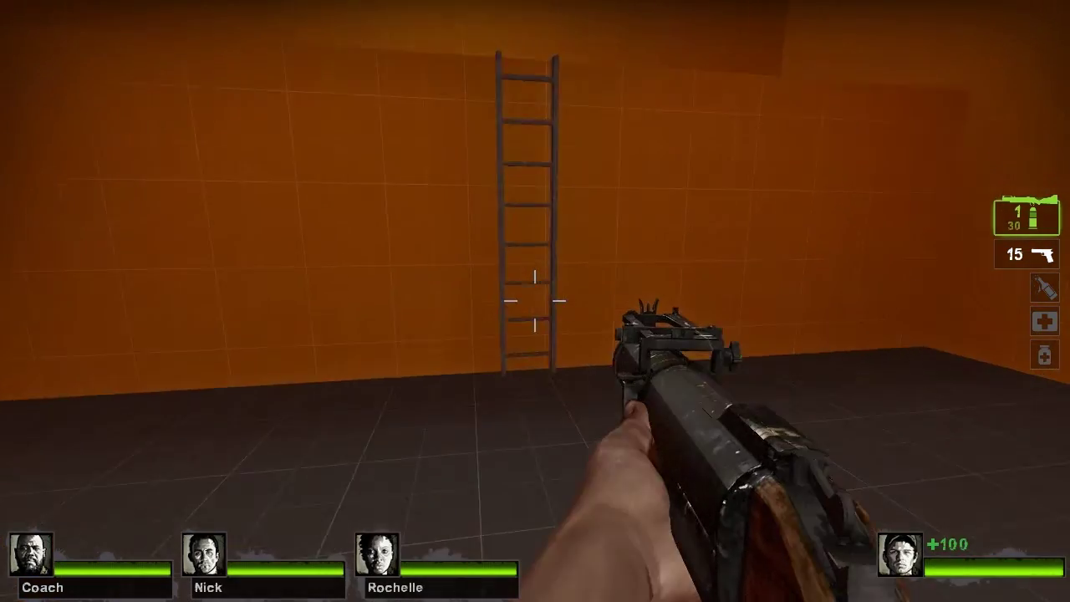
pyautogui.press('w')
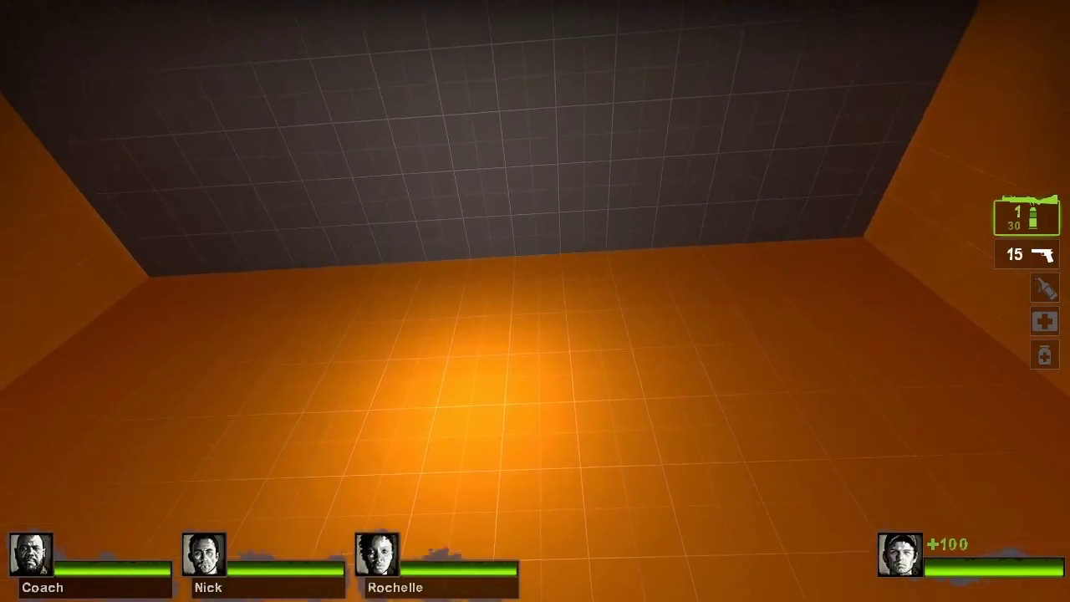
pyautogui.press('w')
pyautogui.press('w')
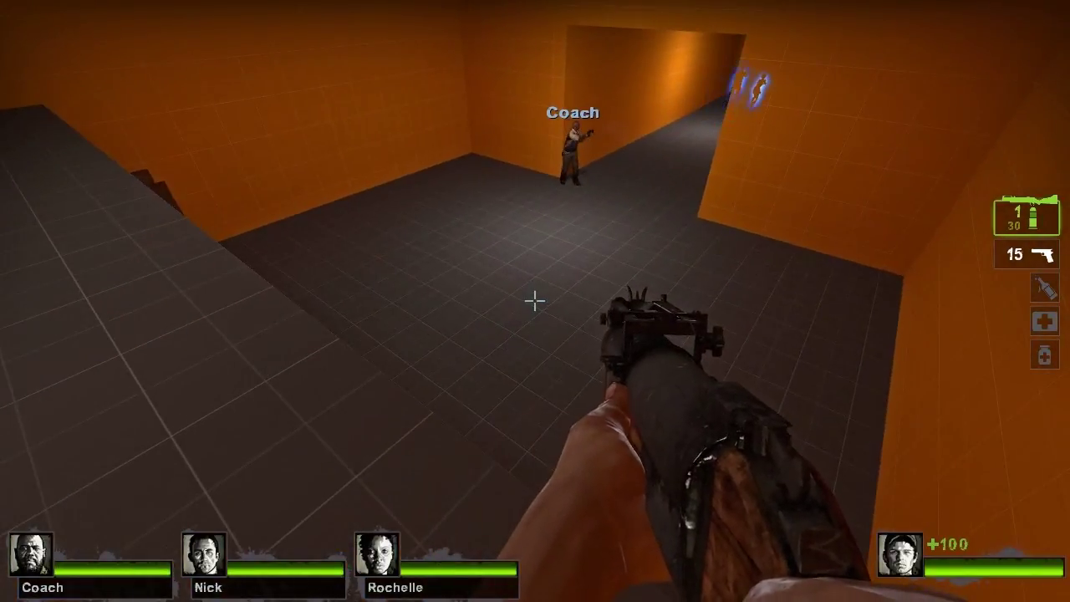
pyautogui.press('a')
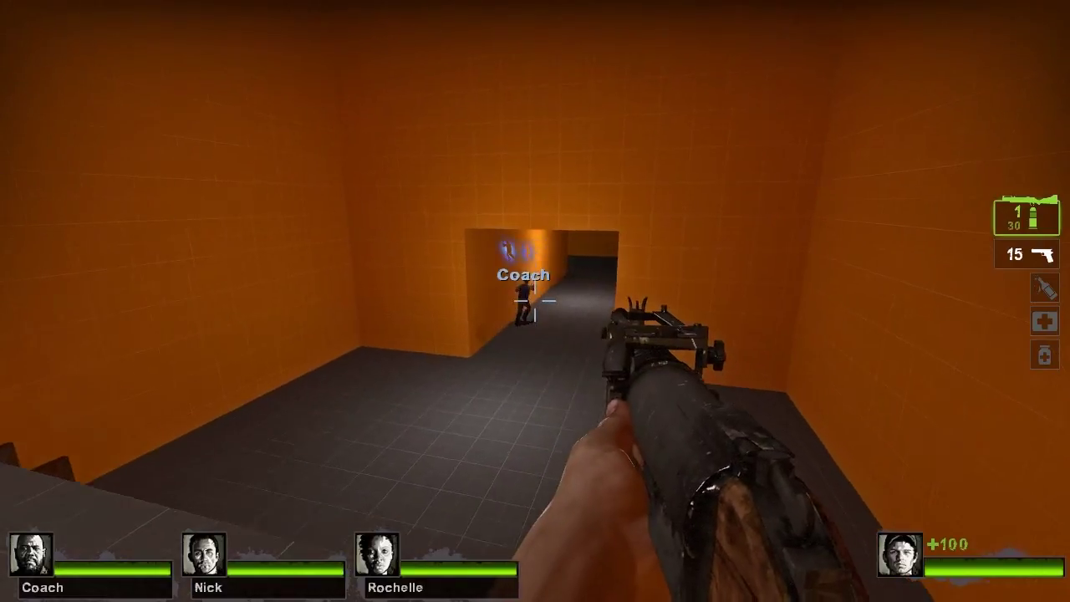
pyautogui.press('w')
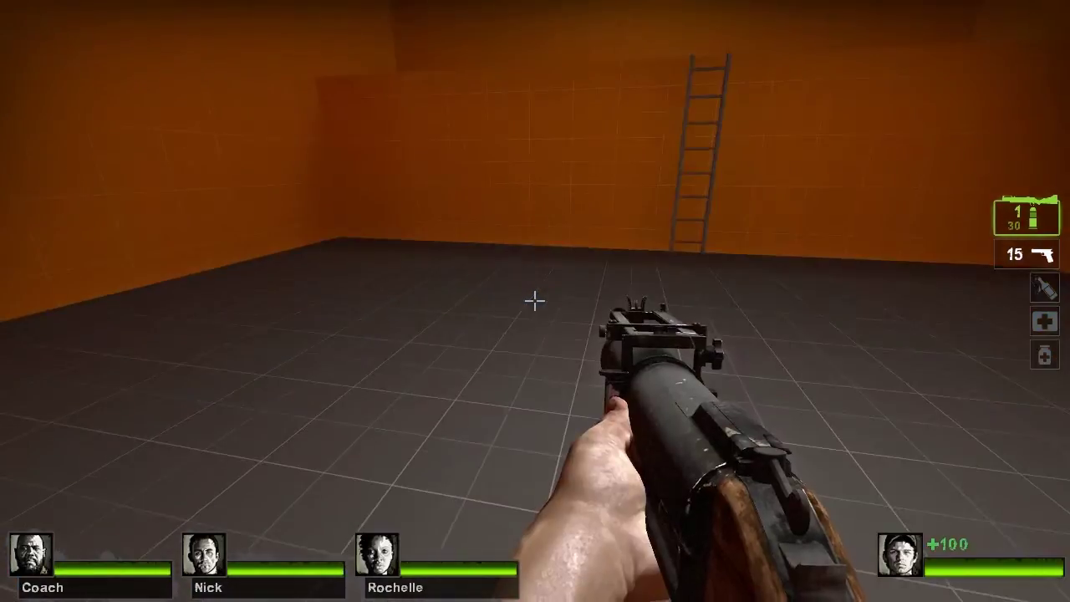
# Remove all bots with nb_delete_all through the console and switch to the pistol.
pyautogui.press('`')
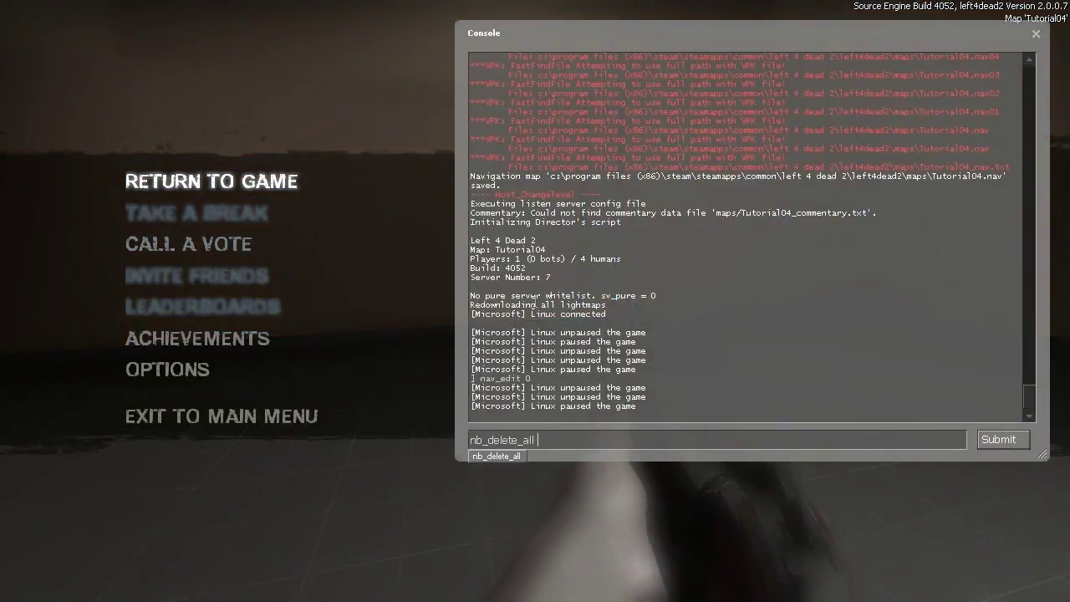
pyautogui.press('Return')
pyautogui.press('Escape')
pyautogui.press('2')
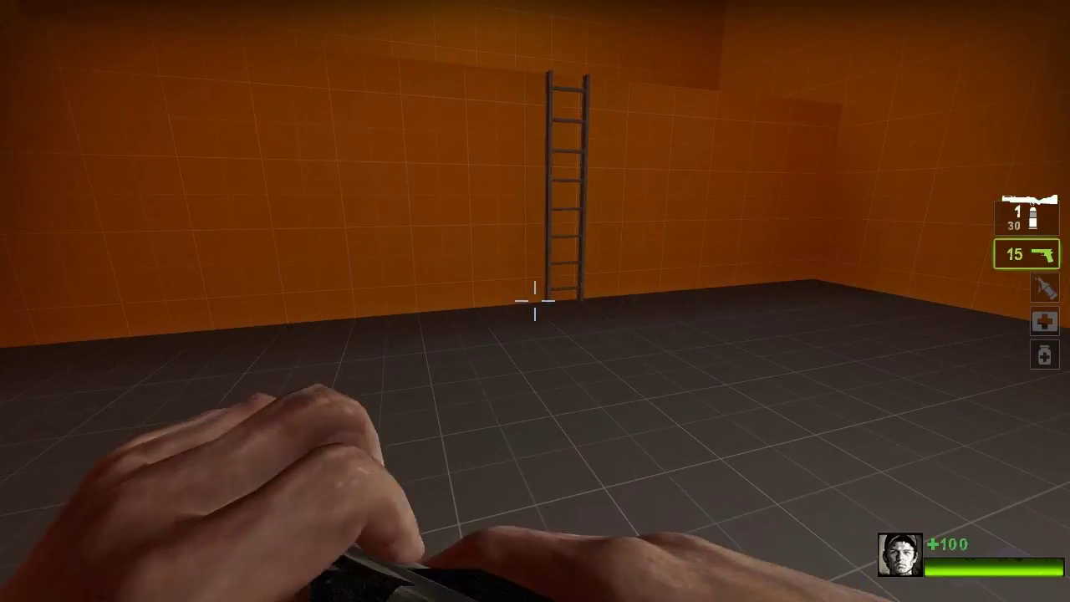
# Turn navigation mesh editing back on with nav_edit 1 and set z_debug to 1 through the console.
pyautogui.press('`')
pyautogui.write('nav_e')
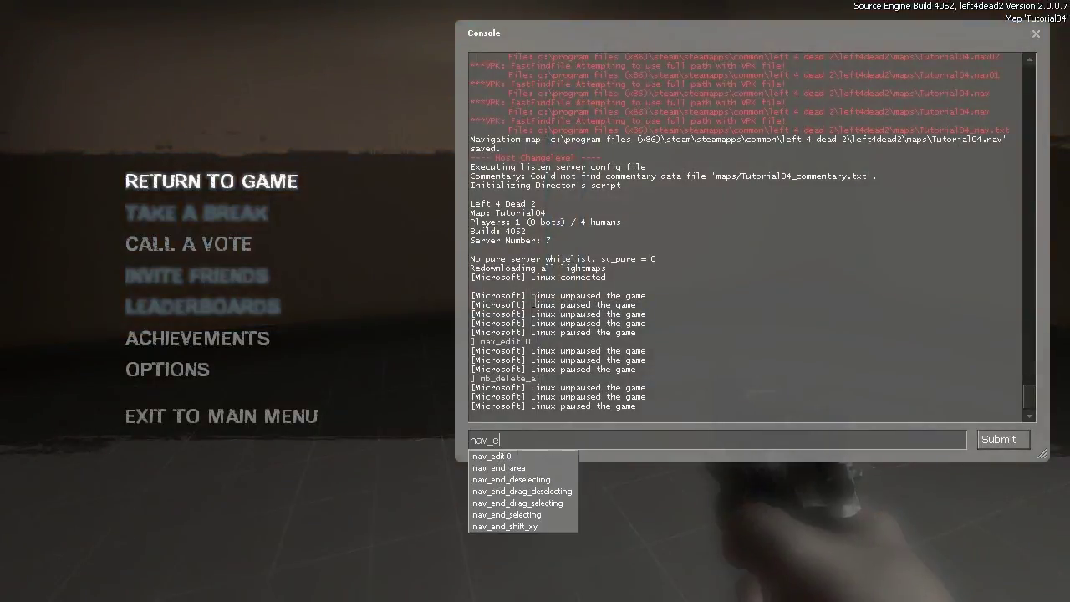
pyautogui.write('dit 1')
pyautogui.press('Return')
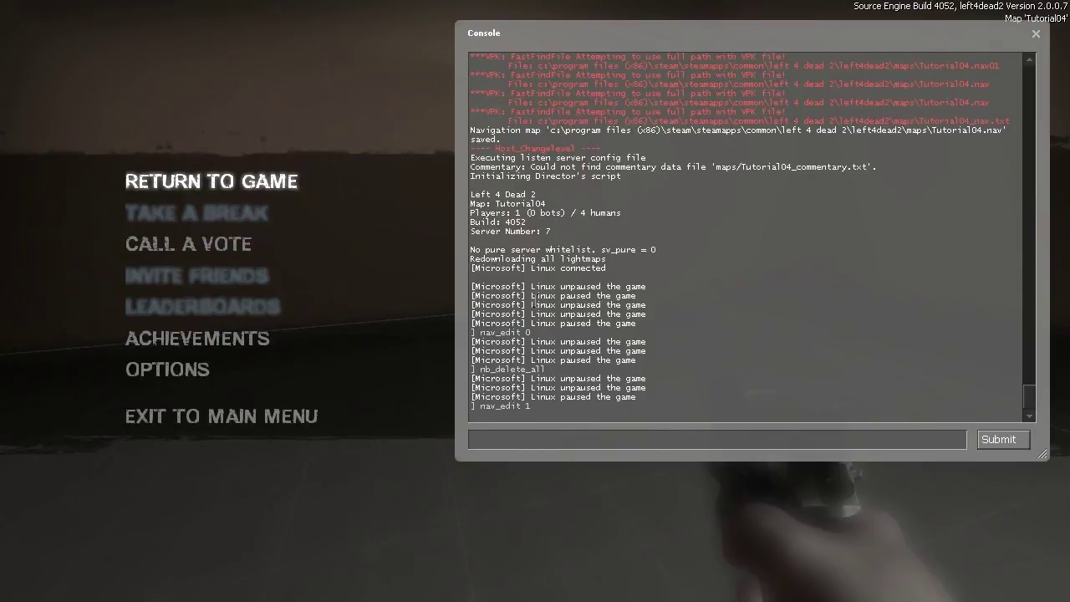
pyautogui.write('z_debug 1')
pyautogui.press('Return')
pyautogui.press('Escape')
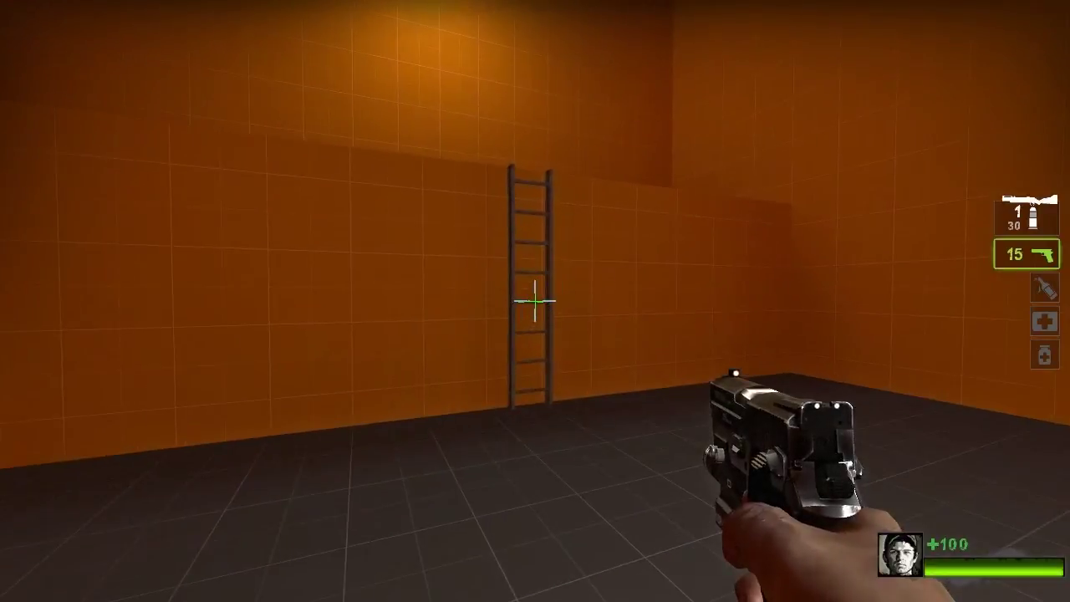
pyautogui.press('`')
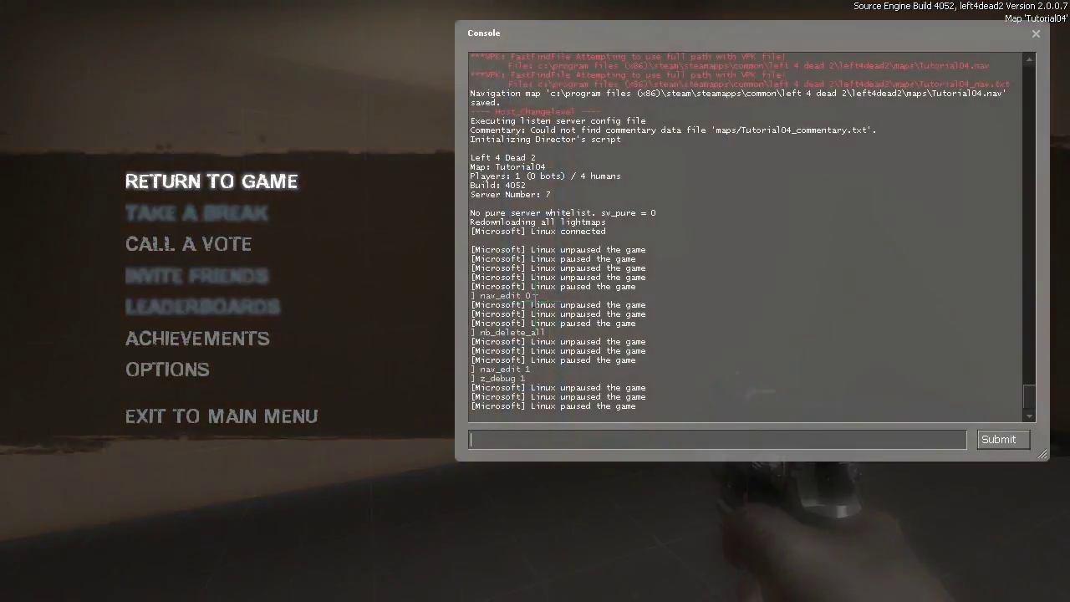
pyautogui.write('nav_la')
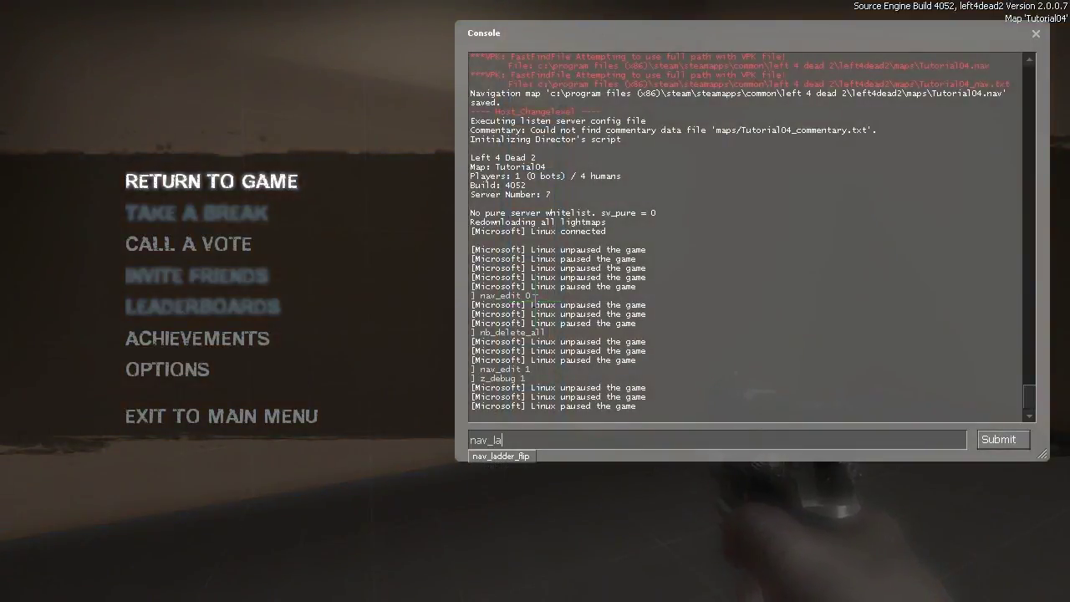
pyautogui.press('BackSpace')
pyautogui.press('BackSpace')
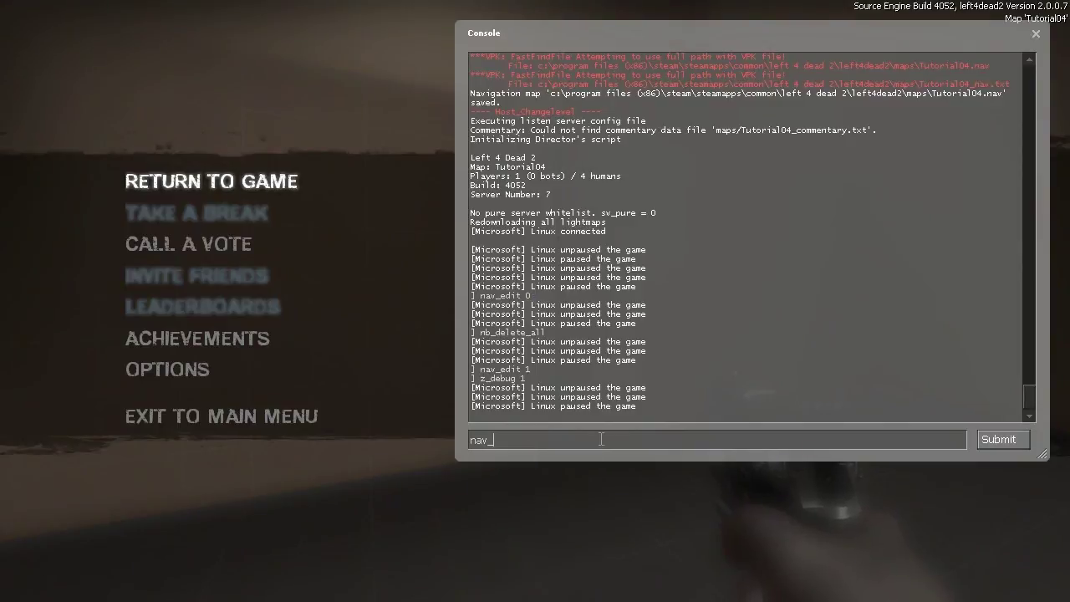
pyautogui.press('Escape')
# Build the navigation ladder on the wall ladder with nav_build_ladder through the console and inspect its connection to the floor area.
pyautogui.press('Escape')
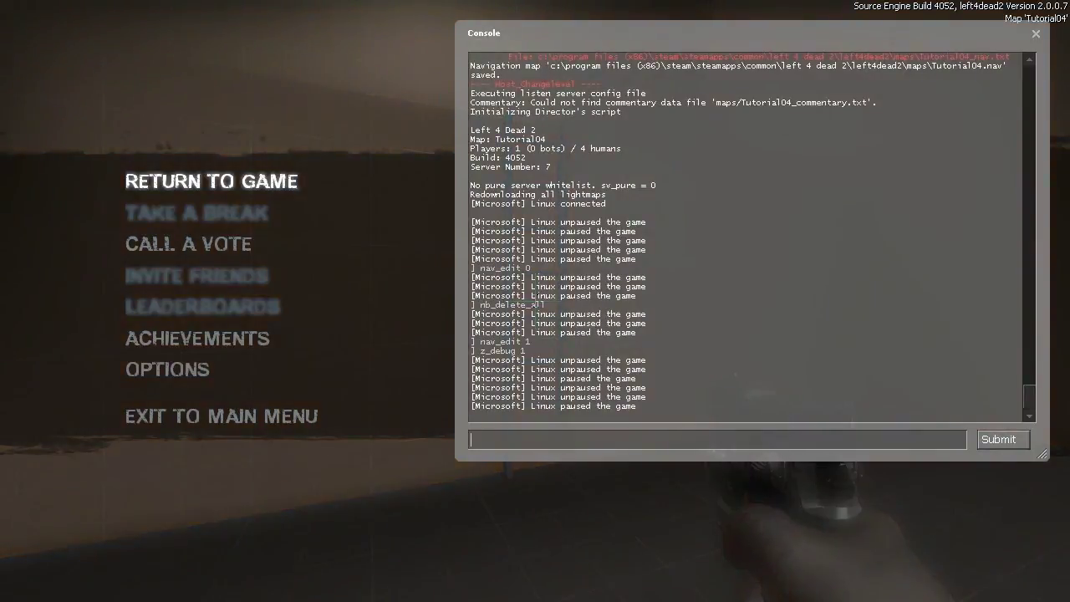
pyautogui.write('nav_build_ladder')
pyautogui.press('Return')
pyautogui.press('Escape')
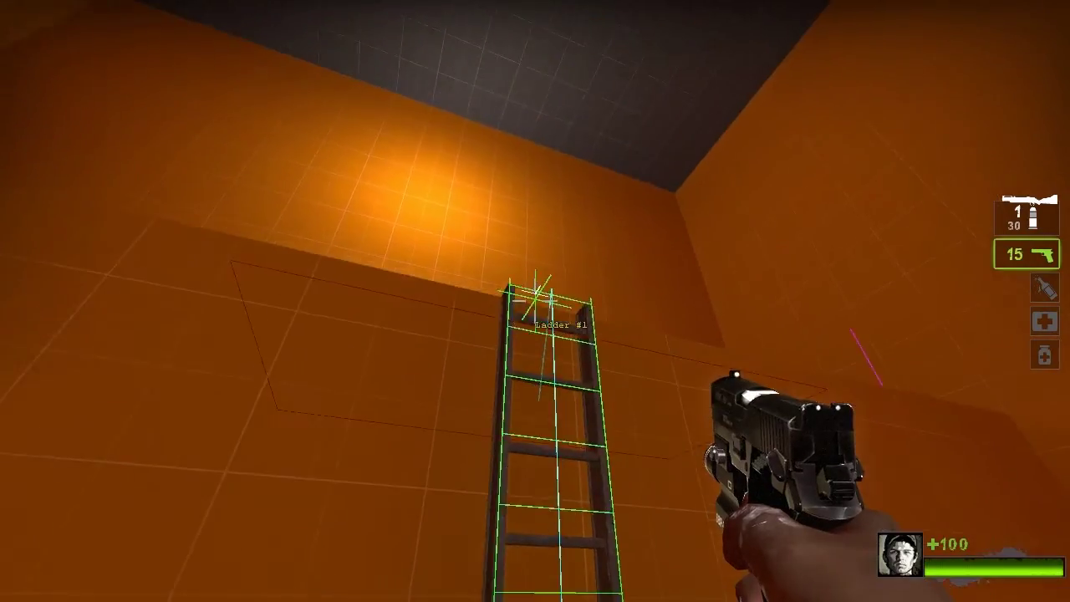
pyautogui.press('w')
pyautogui.press('s')
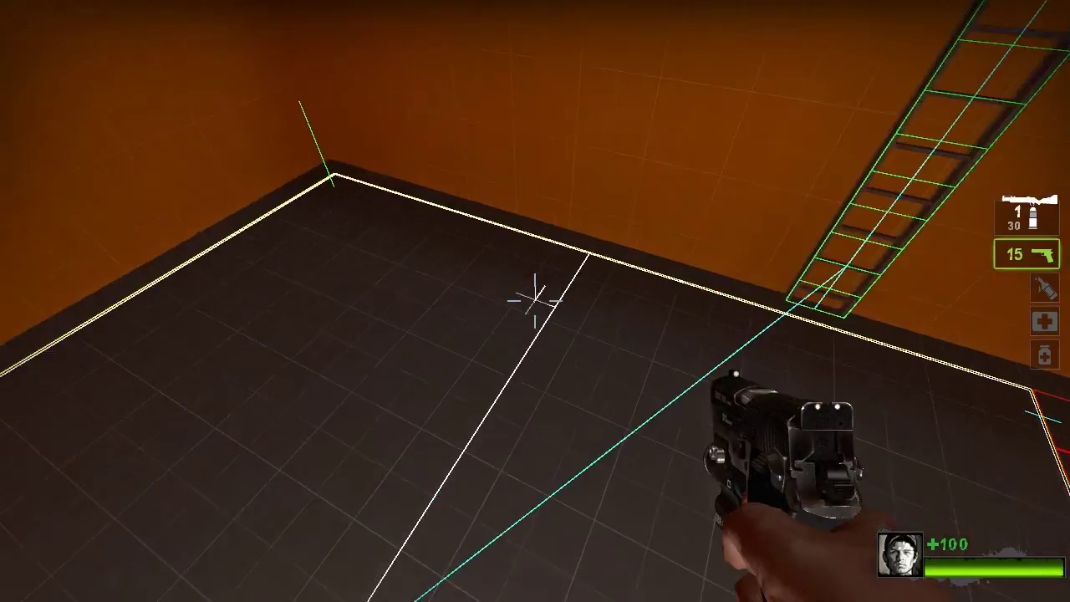
# Save the navigation mesh with nav_save and analyze it with nav_analyze through the console.
pyautogui.press('`')
pyautogui.write('nav')
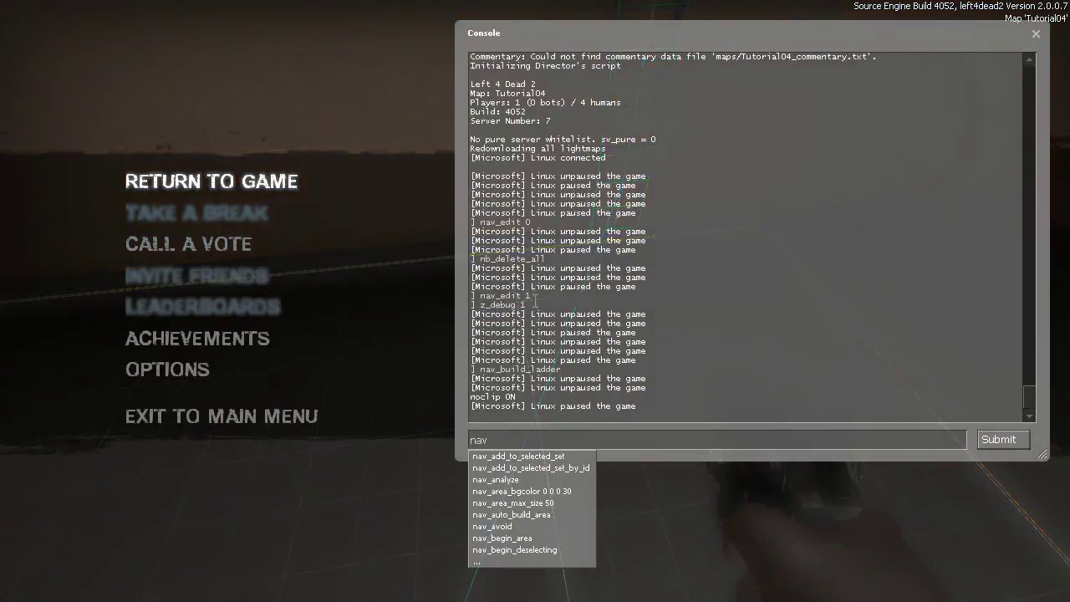
pyautogui.write('_save')
pyautogui.press('Return')
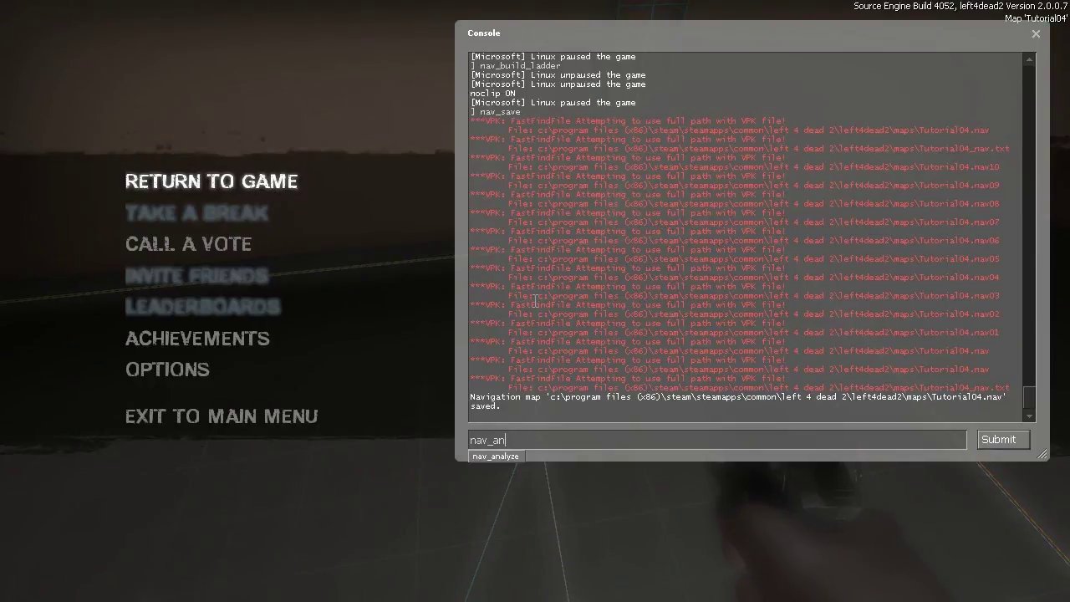
pyautogui.write('nav_analyze')
pyautogui.press('Return')
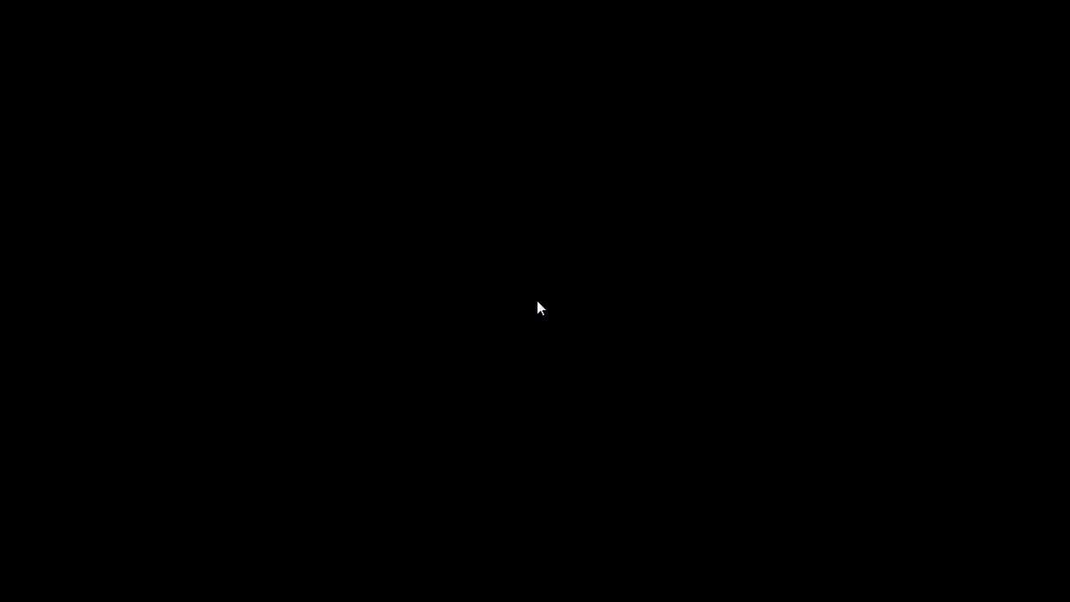
# Turn off navigation mesh editing with nav_edit 0 and set z_debug to 0 through the console.
pyautogui.press('`')
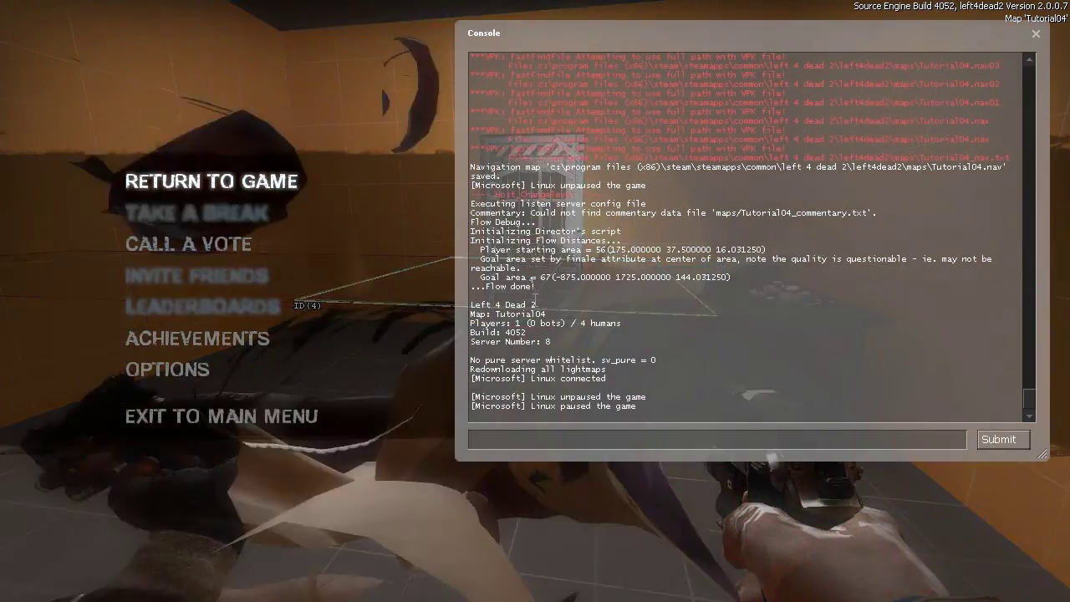
pyautogui.write('nav_edit ')
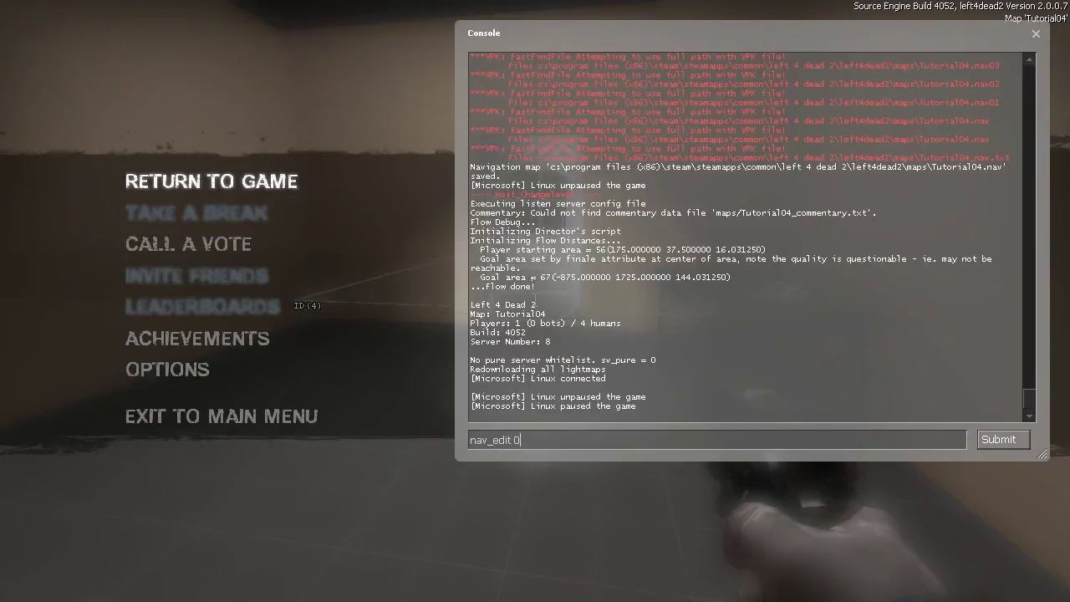
pyautogui.write('0')
pyautogui.press('Return')
pyautogui.write('z_debug 0')
pyautogui.press('Return')
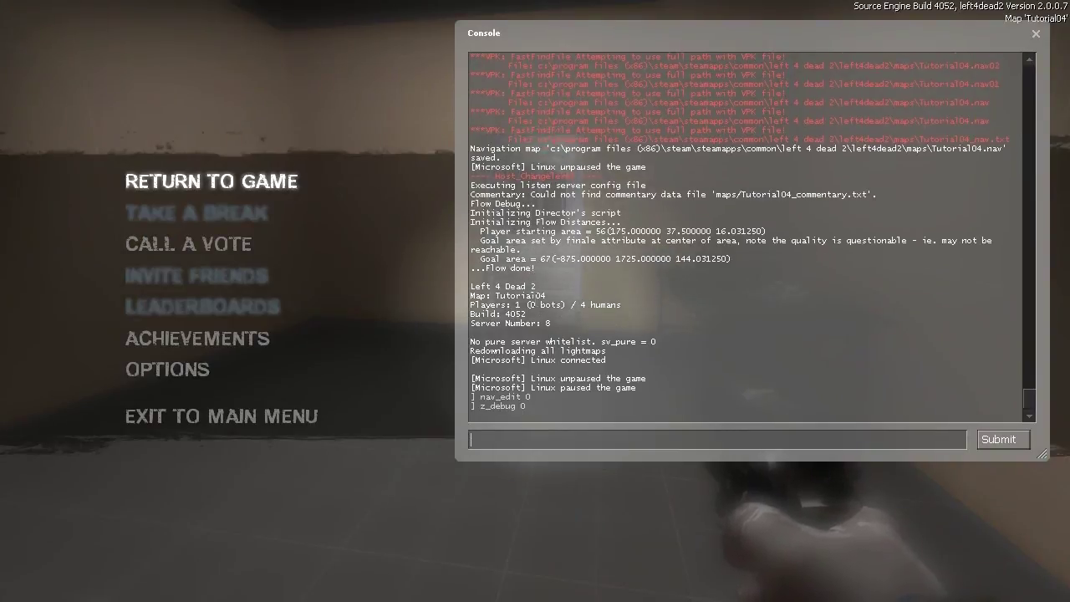
# Reload the Tutorial04 map with the map command through the console.
pyautogui.write('map tutorial_standards_vs')
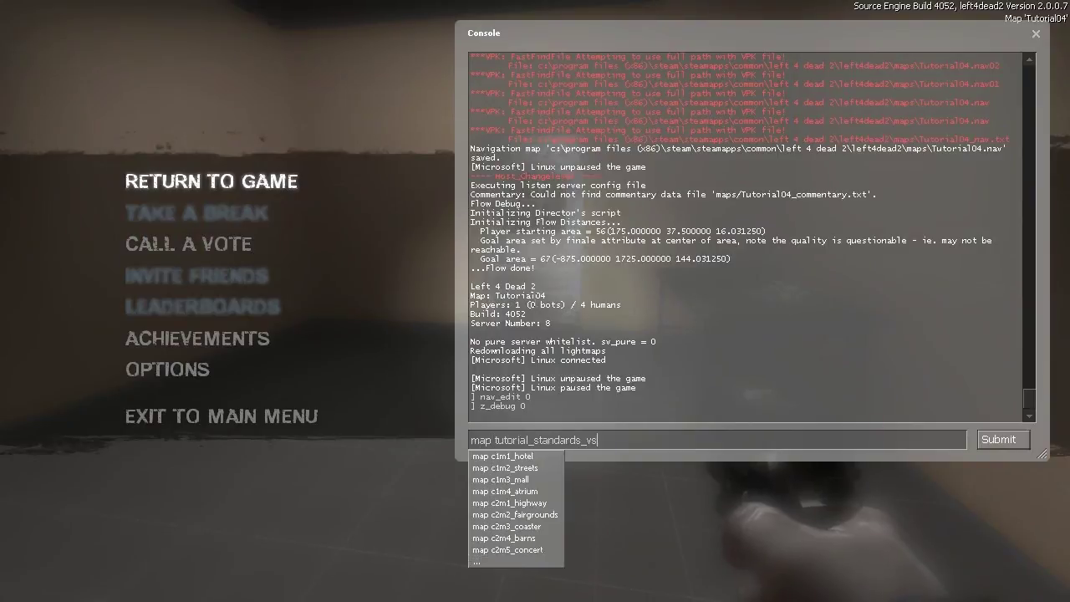
pyautogui.press('BackSpace')
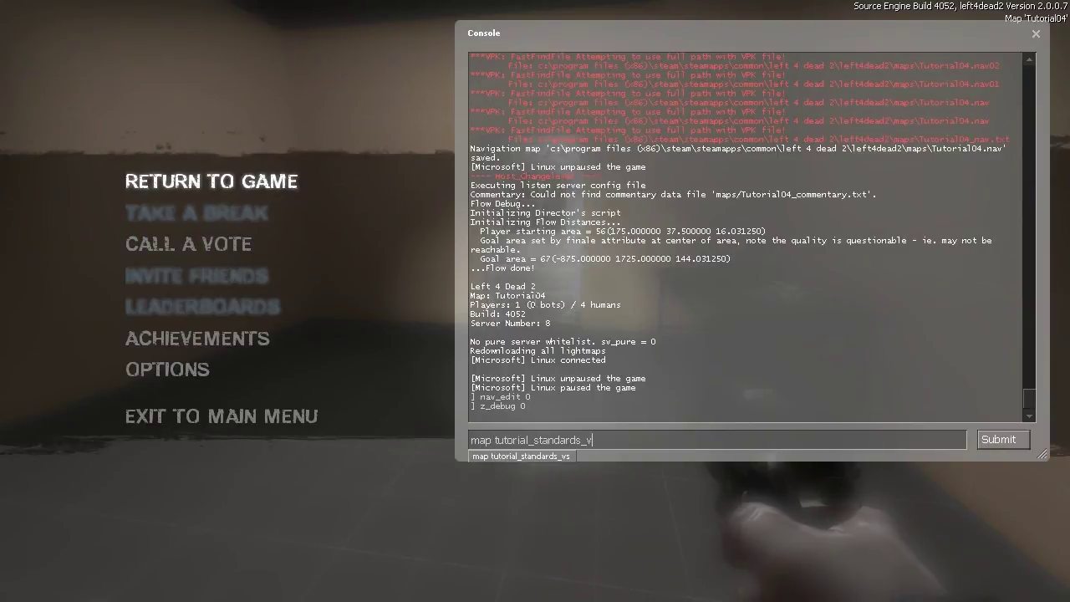
pyautogui.press('BackSpace')
pyautogui.press('BackSpace')
pyautogui.press('BackSpace')
pyautogui.press('BackSpace')
pyautogui.press('BackSpace')
pyautogui.press('BackSpace')
pyautogui.press('BackSpace')
pyautogui.press('BackSpace')
pyautogui.press('BackSpace')
pyautogui.press('BackSpace')
pyautogui.press('BackSpace')
pyautogui.press('BackSpace')
pyautogui.press('BackSpace')
pyautogui.press('BackSpace')
pyautogui.write('rial04')
pyautogui.press('Return')
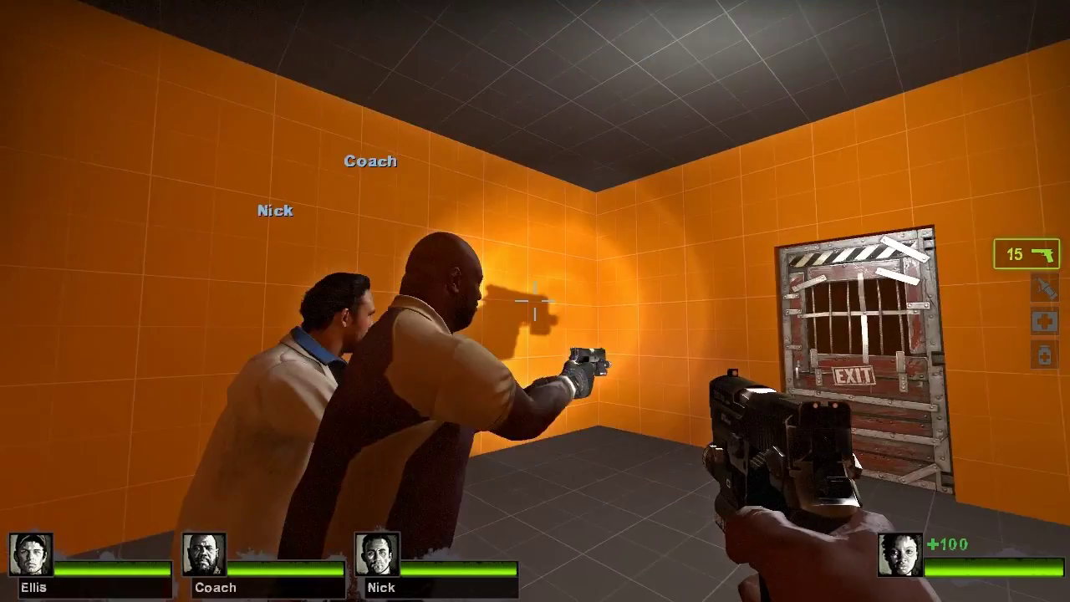
# Start the AI director with director_start through the console and return to the game.
pyautogui.press('`')
pyautogui.write('dire')
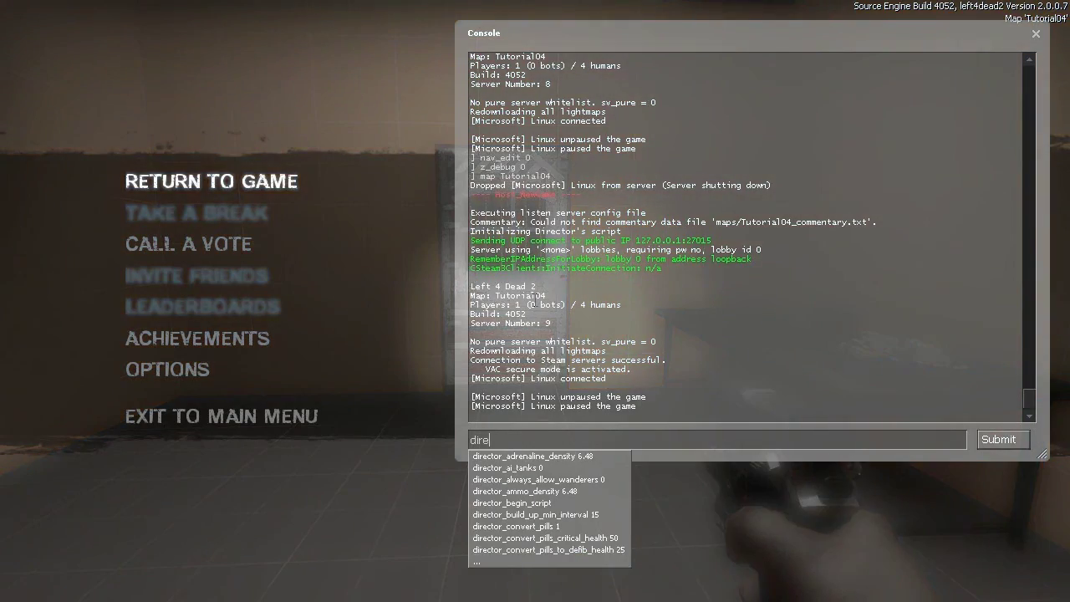
pyautogui.write('ctor_start')
pyautogui.press('Return')
pyautogui.press('`')
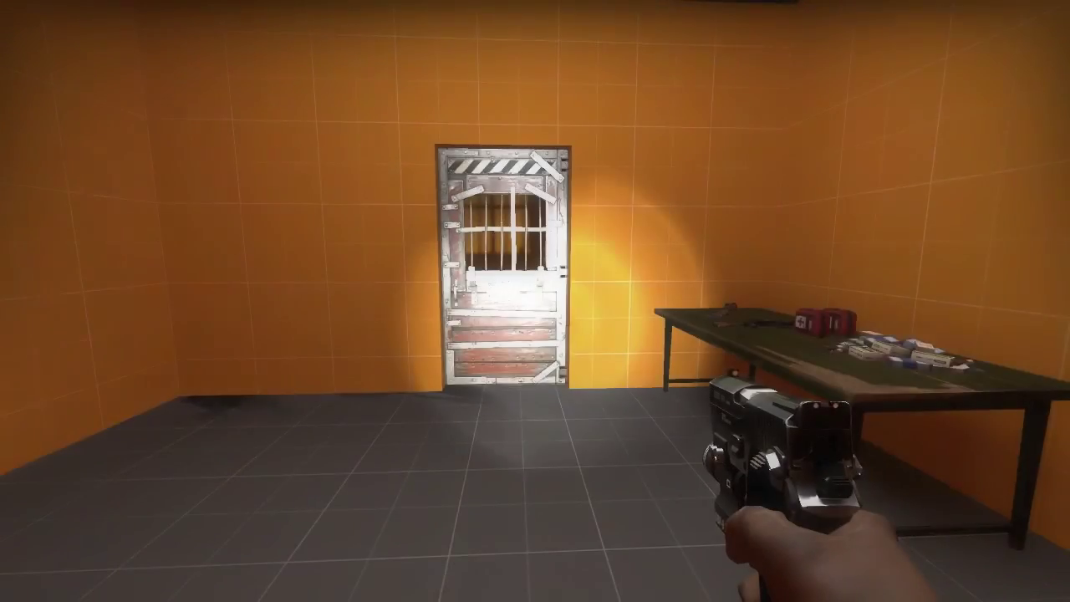
# Open the starting room's door, enter the corridor and shoot at the infected with the pistol.
pyautogui.press('w')
pyautogui.press('e')
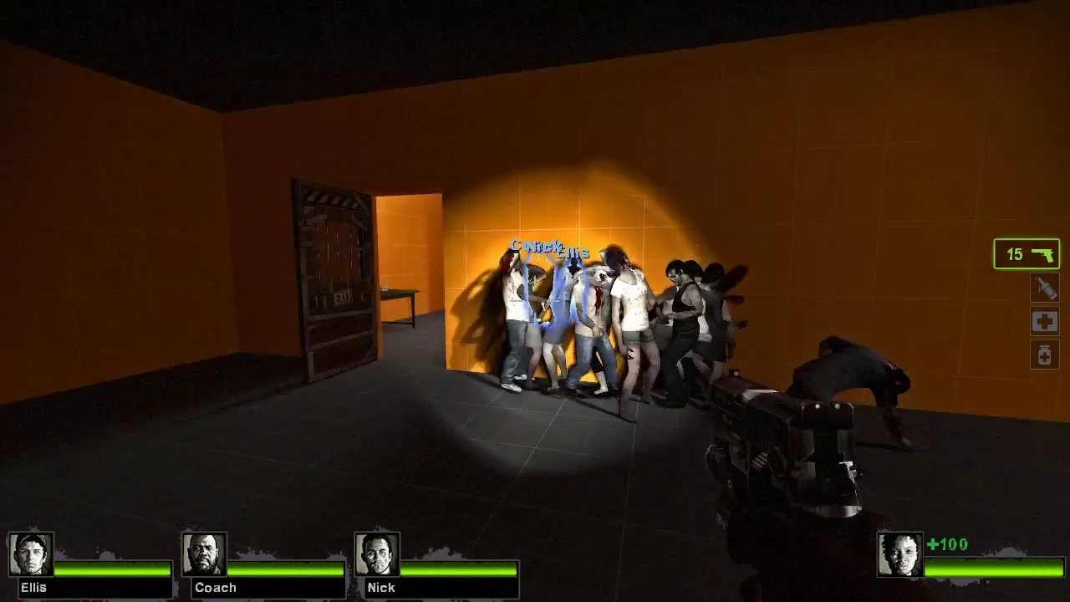
pyautogui.click(535, 301)
pyautogui.click(535, 301)
pyautogui.click(535, 301)
pyautogui.click(535, 301)
pyautogui.click(535, 301)
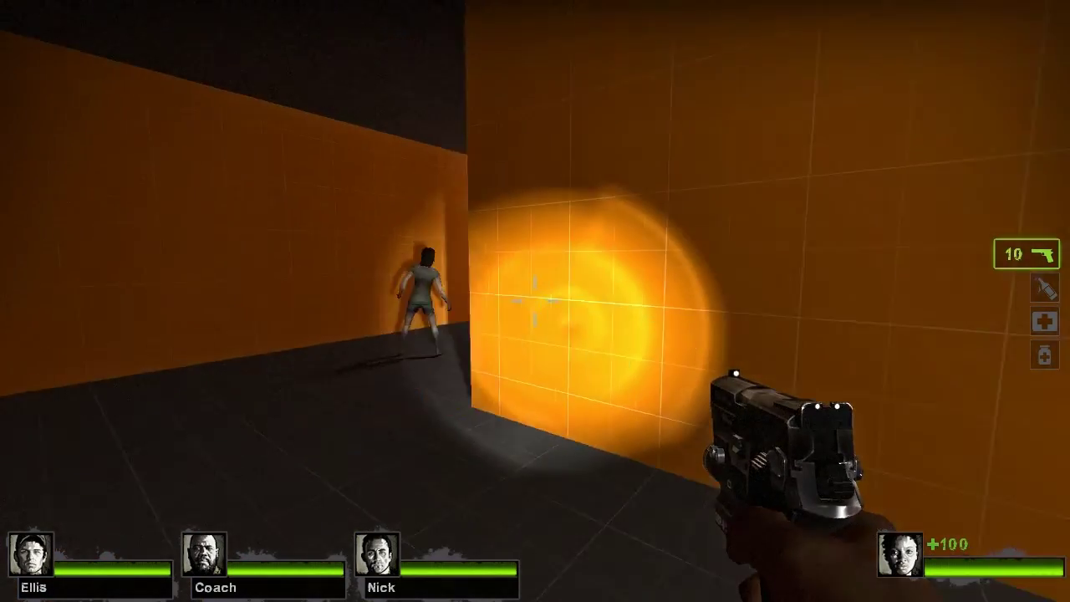
pyautogui.click(535, 301)
pyautogui.click(536, 301)
pyautogui.click(535, 301)
pyautogui.click(535, 301)
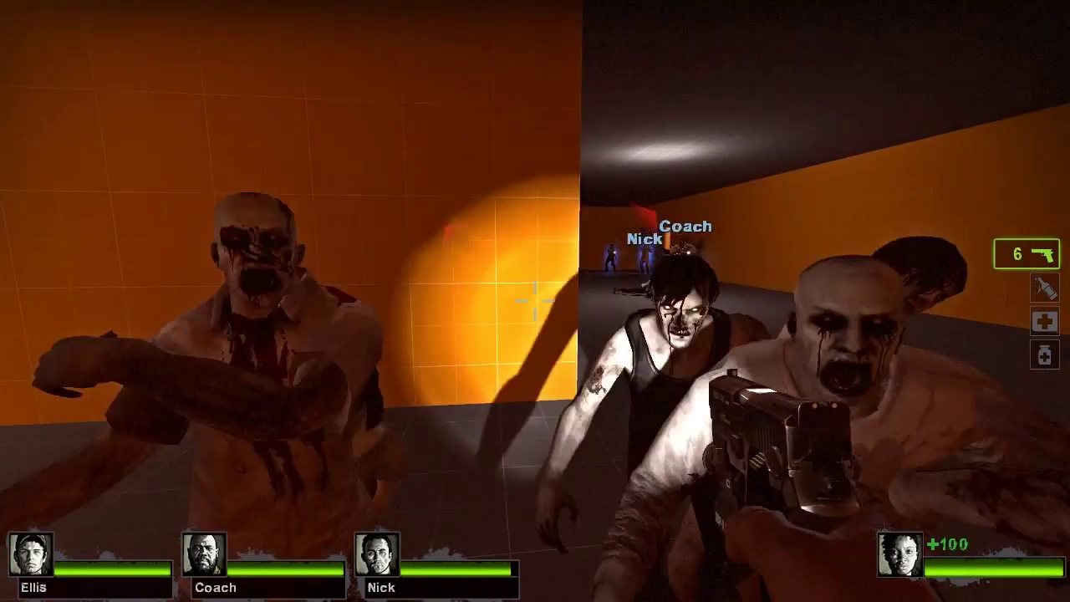
# Shove back the infected attacking at close range in the corridor.
pyautogui.rightClick(535, 301)
pyautogui.rightClick(536, 301)
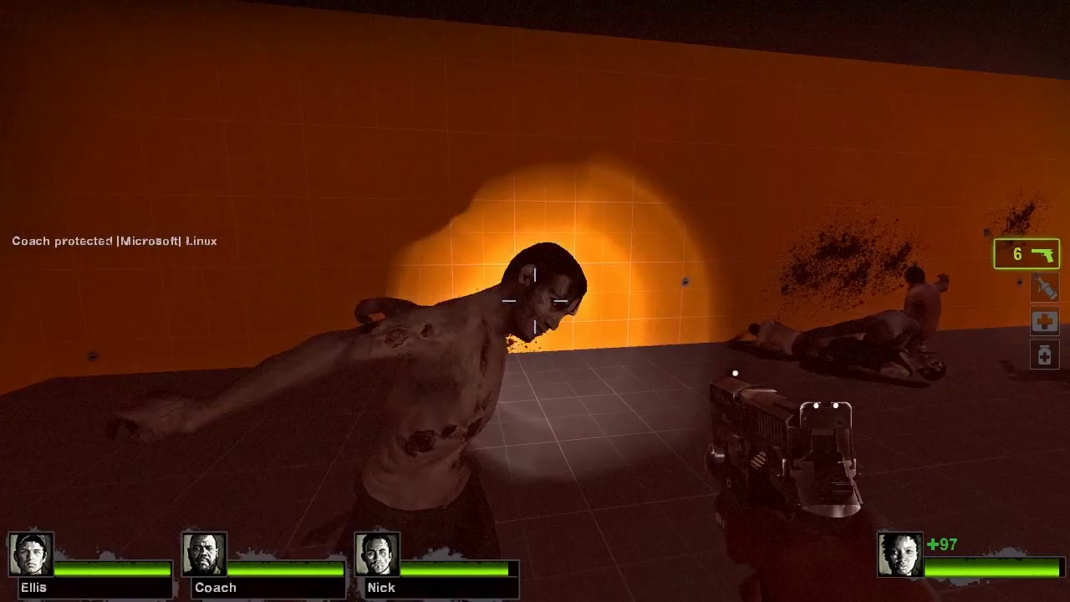
pyautogui.rightClick(536, 301)
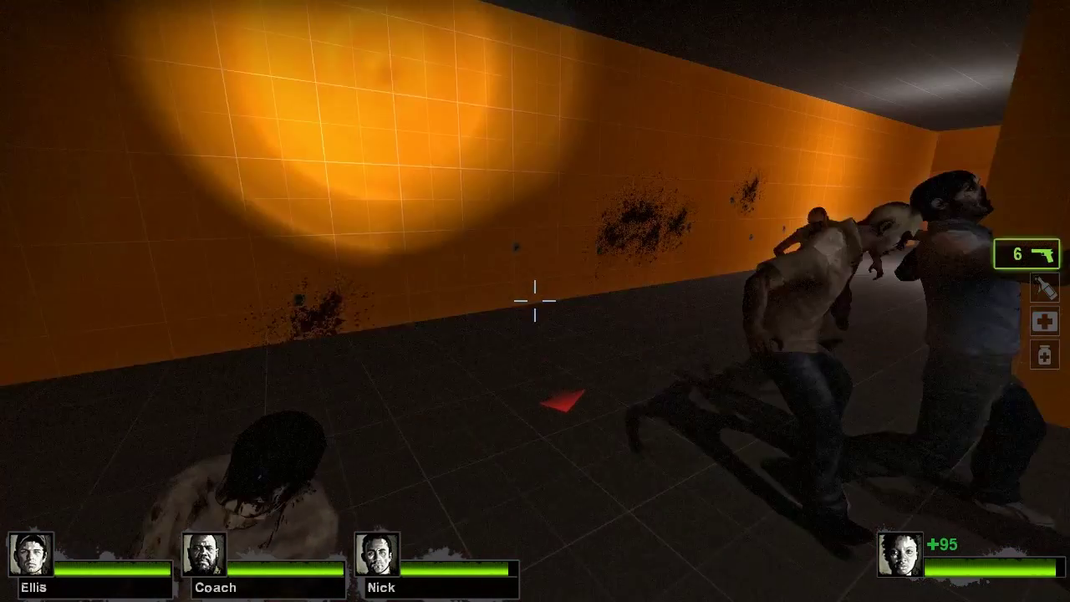